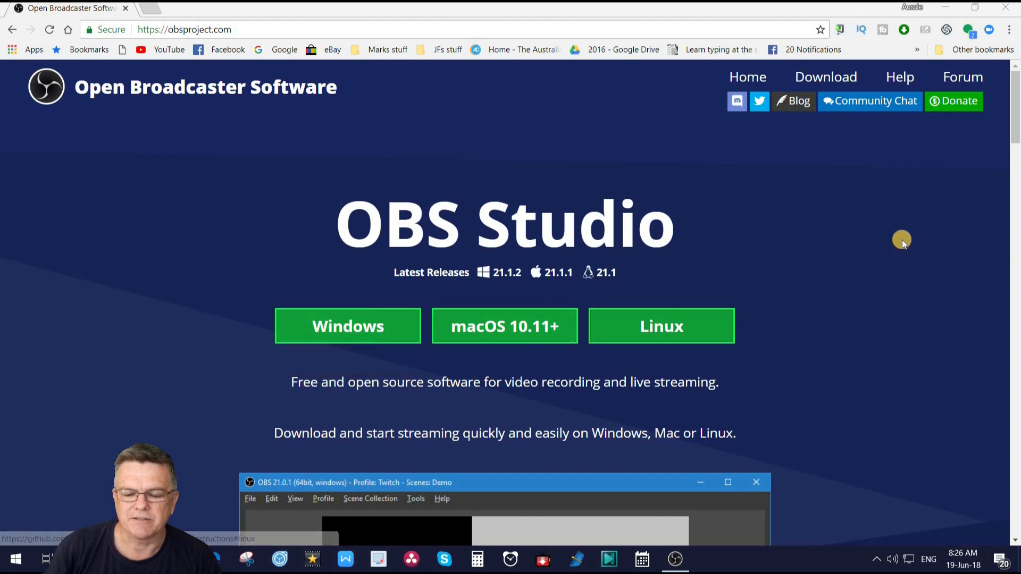
- Look over the OBS Studio website's download options, interface preview and feature descriptions
scroll(840, 224, "down", 3)
scroll(825, 206, "down", 9)
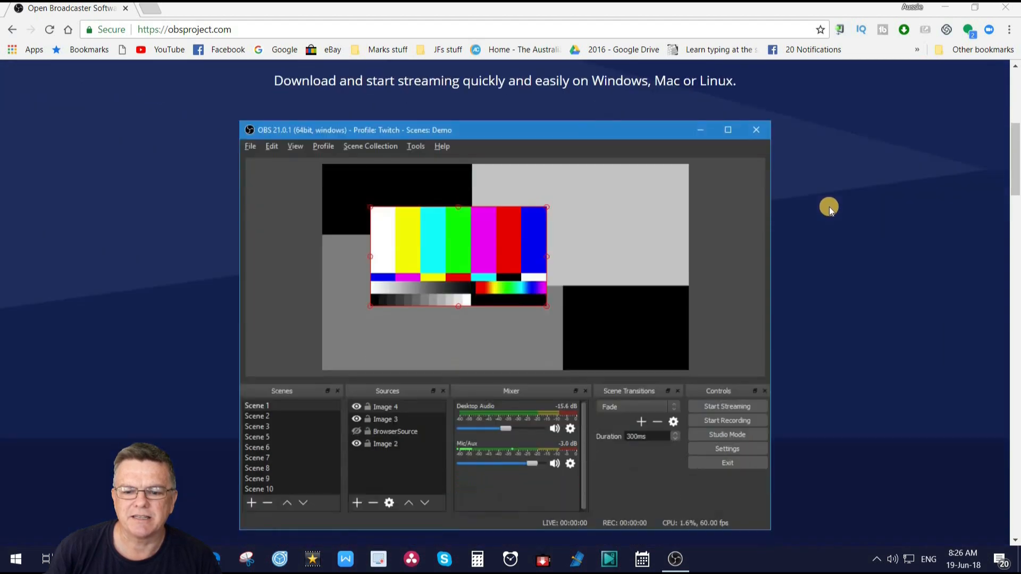
scroll(841, 226, "down", 10)
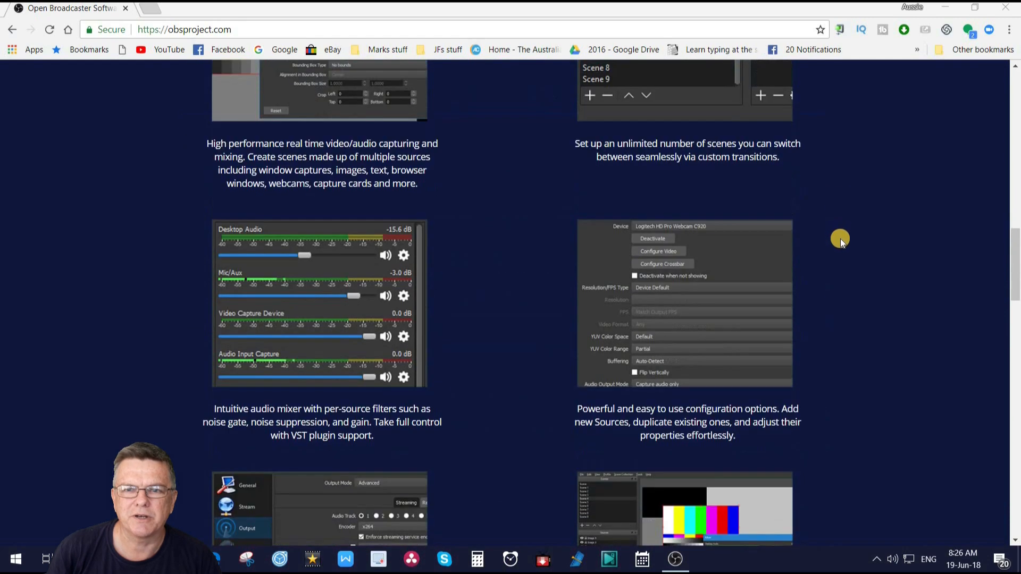
scroll(840, 243, "up", 17)
scroll(840, 243, "up", 5)
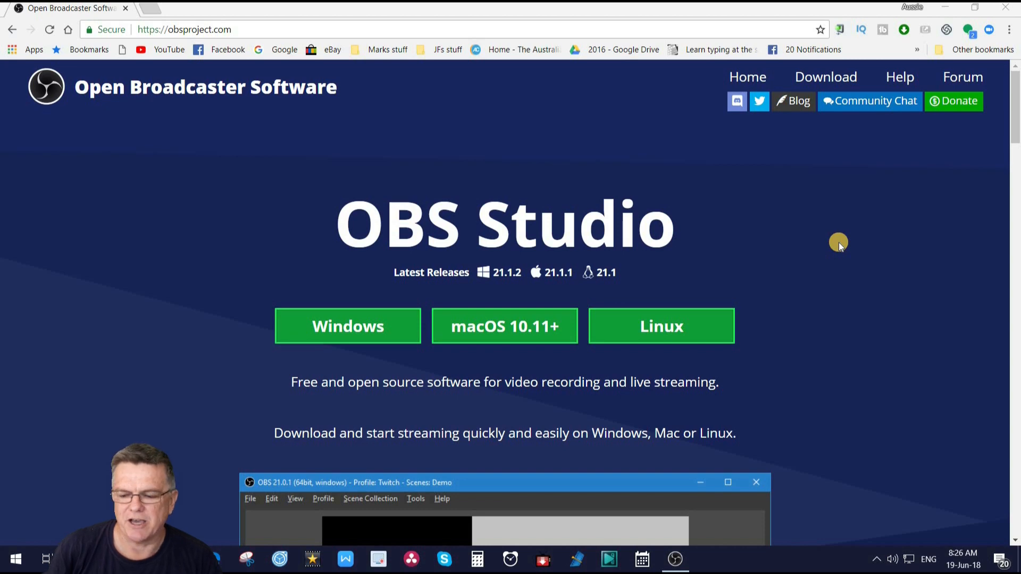
- Switch to OBS Studio, turn on Studio Mode to view the dual preview, and turn it off again
left_click(680, 565)
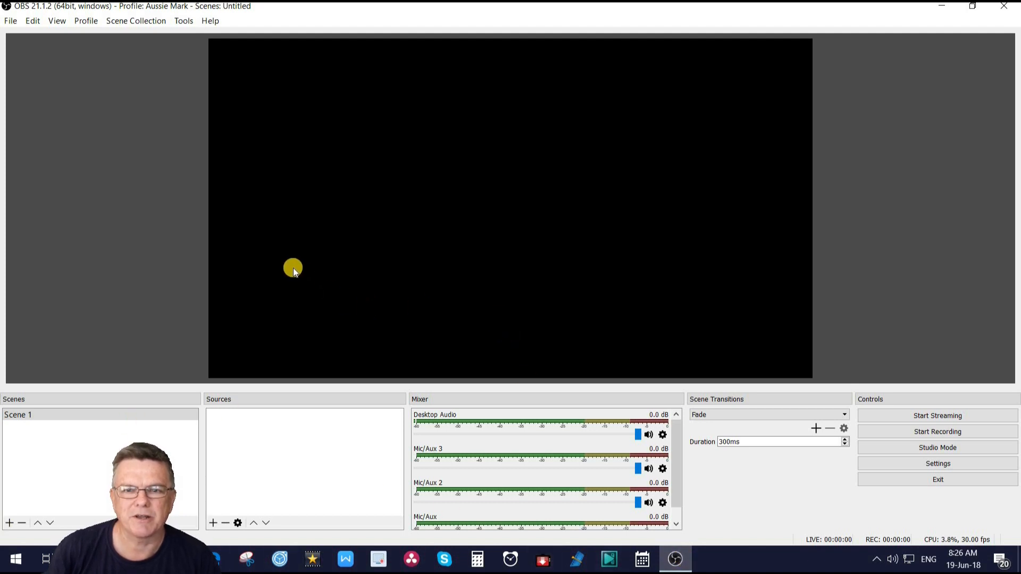
left_click(931, 447)
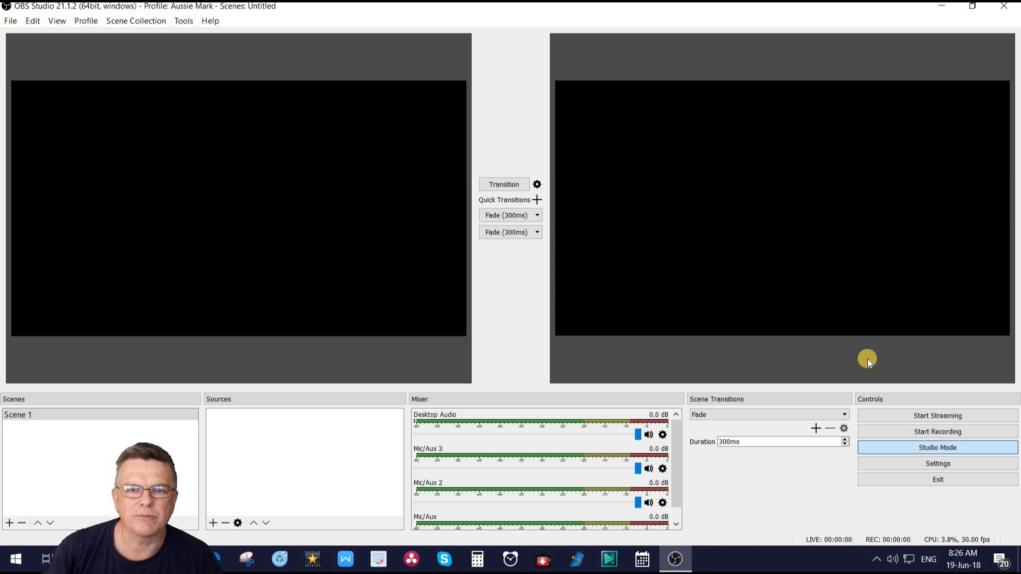
left_click(944, 447)
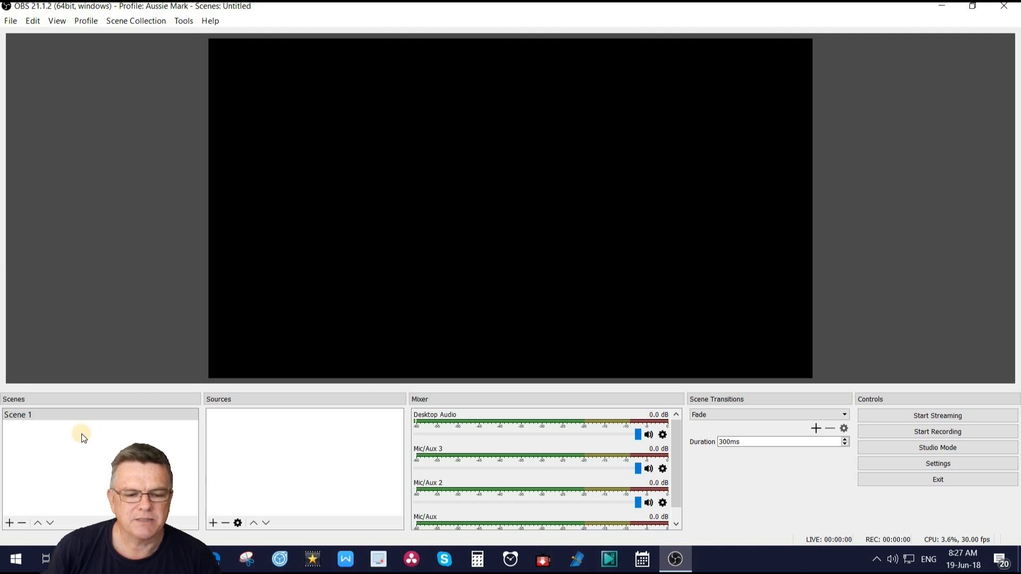
left_click(29, 414)
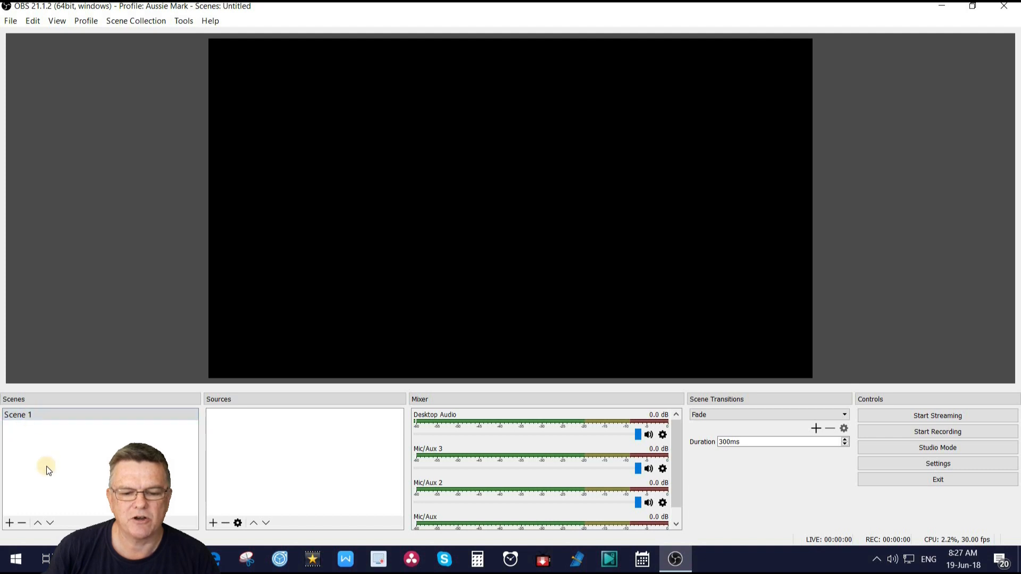
left_click(314, 495)
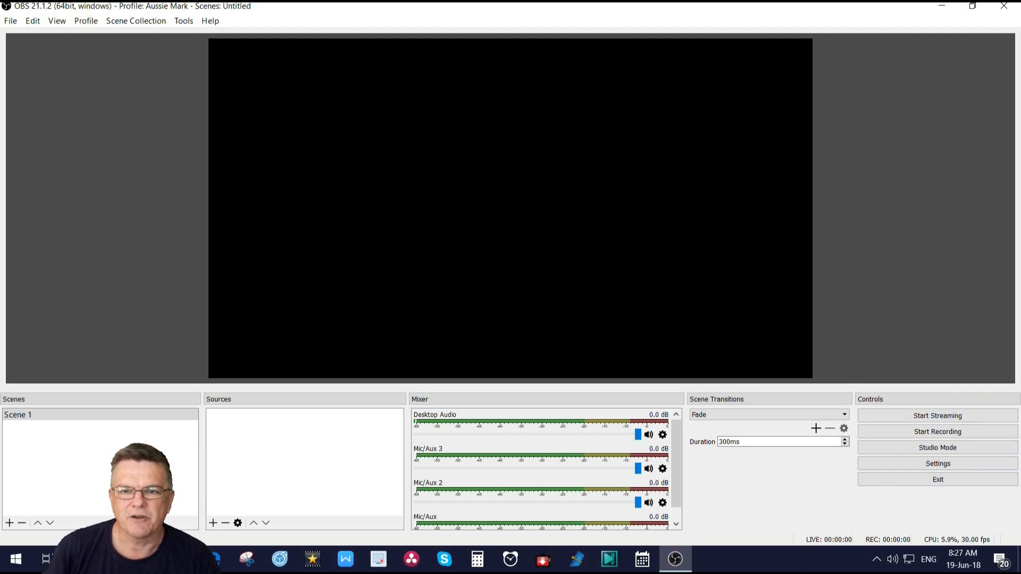
left_click(21, 416)
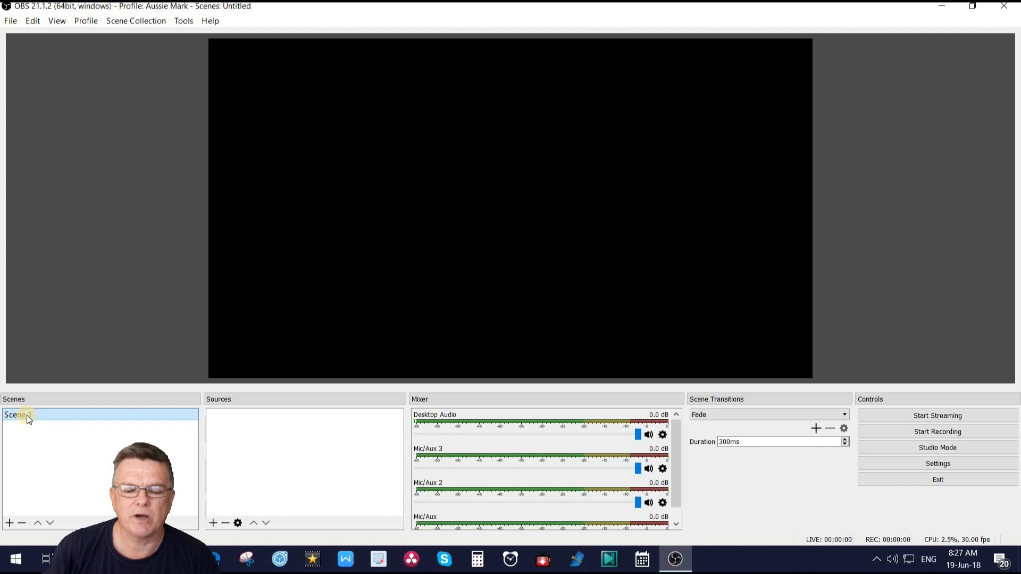
left_click(20, 416)
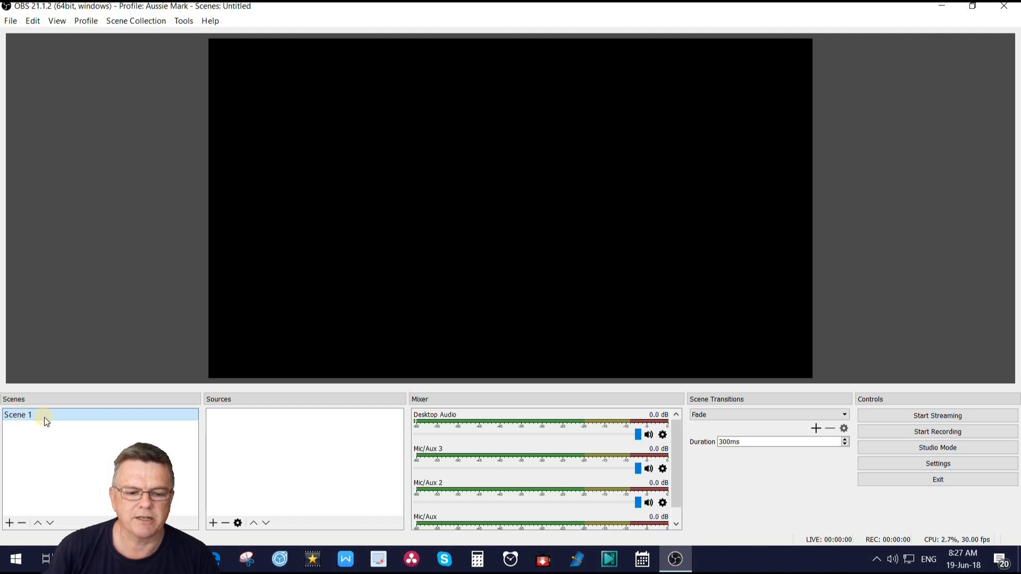
- Rename the scene Scene 1 as "Camera and chat"
right_click(46, 415)
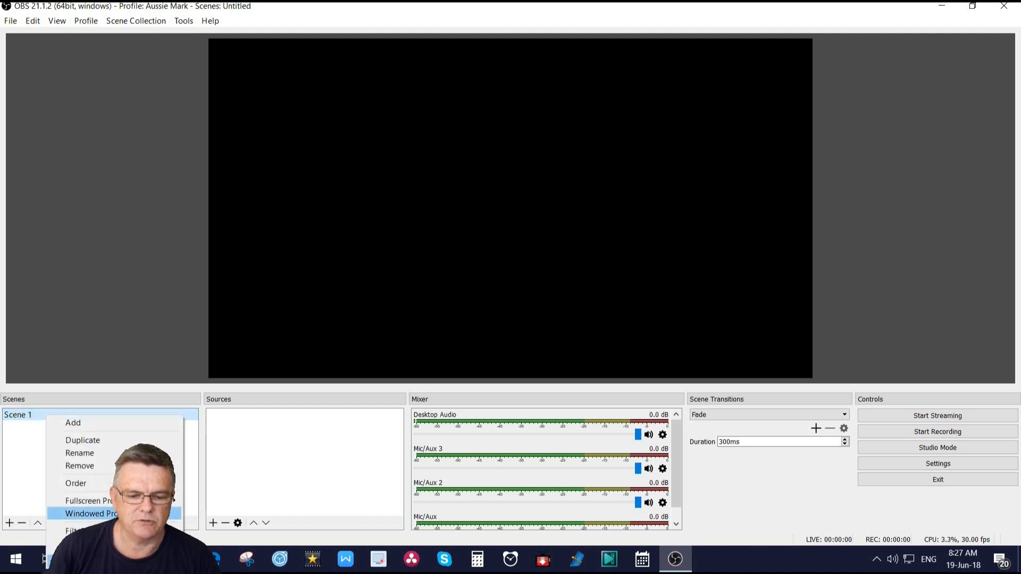
left_click(100, 453)
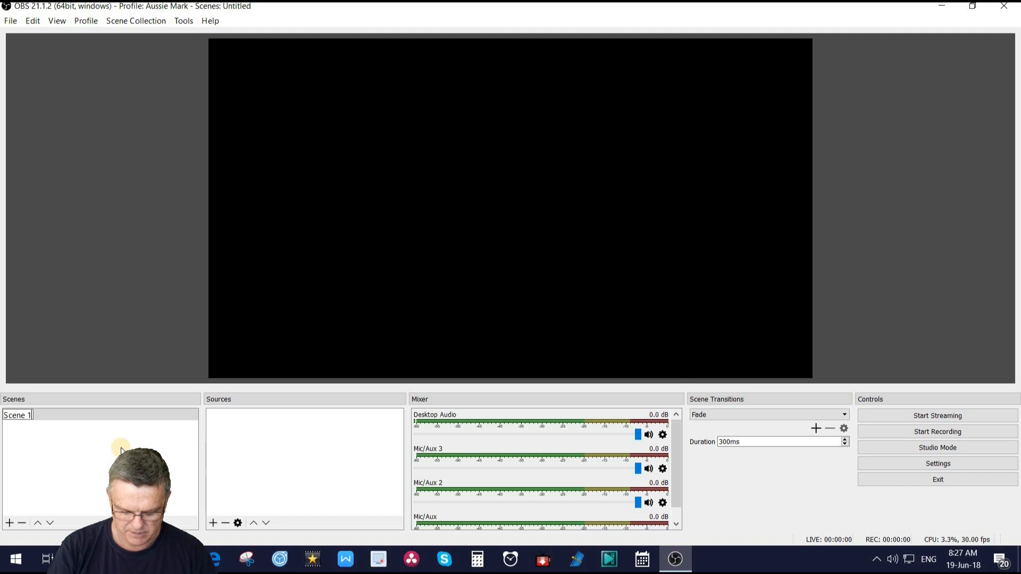
type("c")
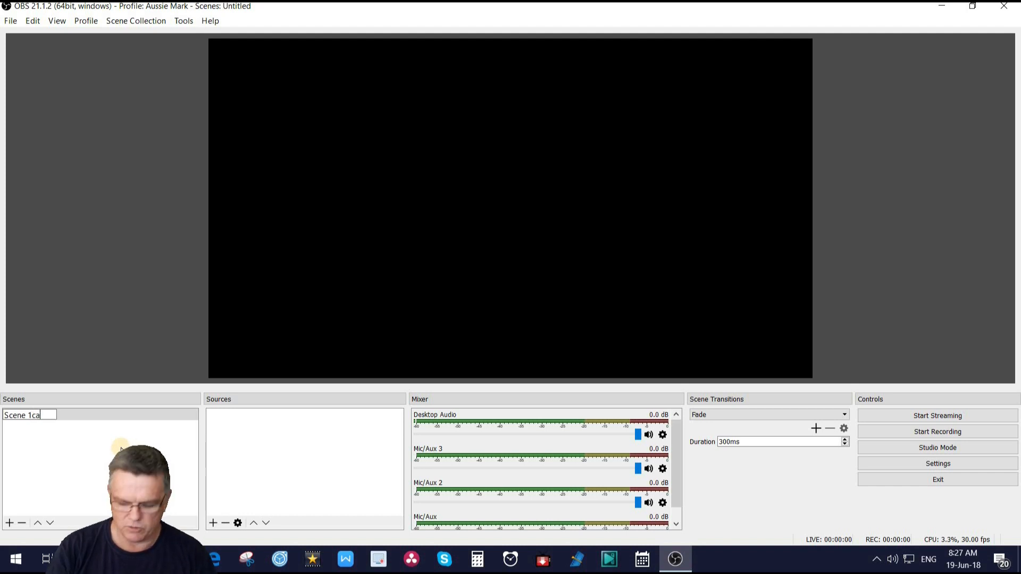
key("ctrl+a")
type("Ca")
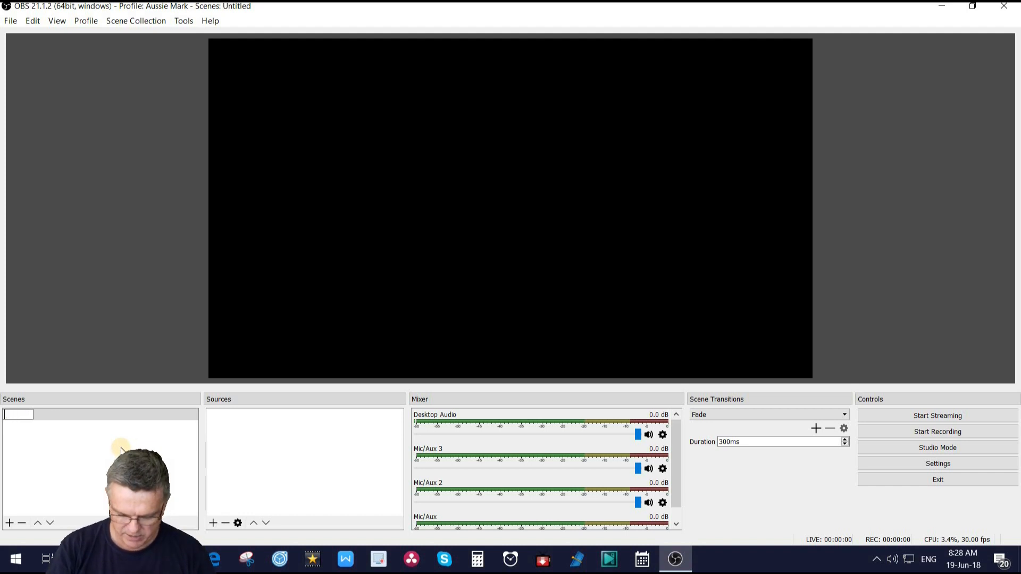
type("me")
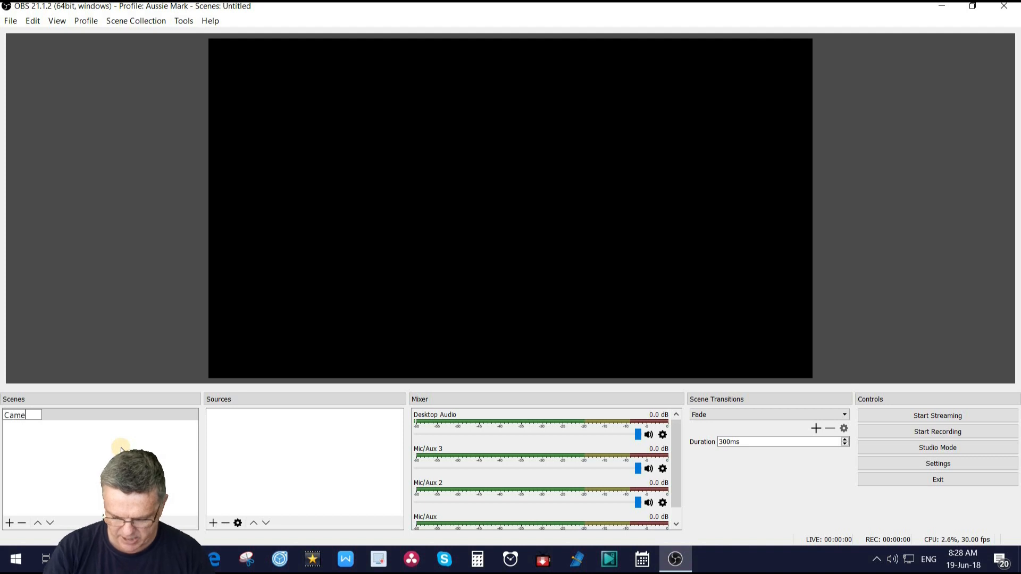
type("ra and caht")
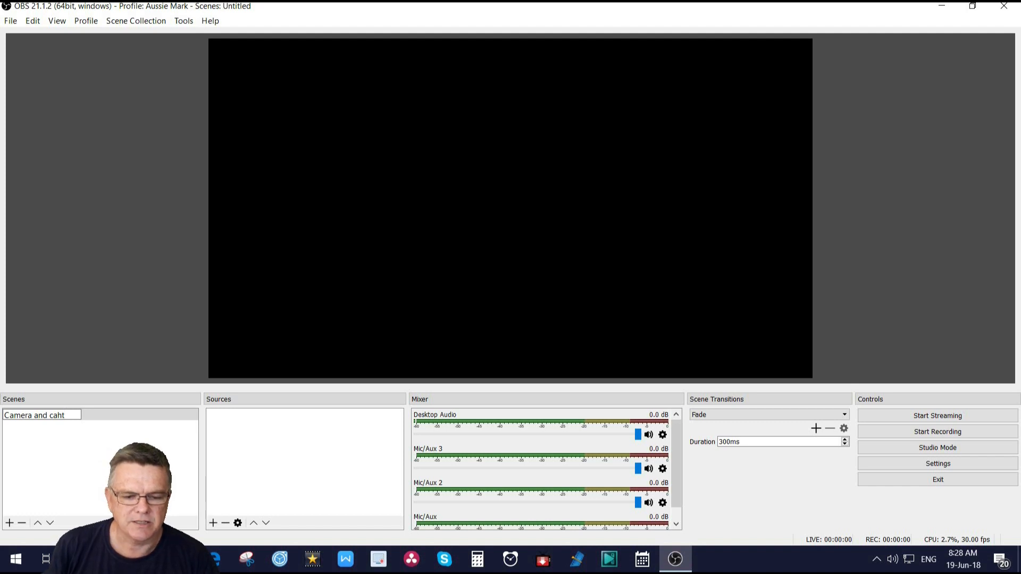
key("BackSpace")
key("BackSpace")
key("BackSpace")
type("hat")
key("Return")
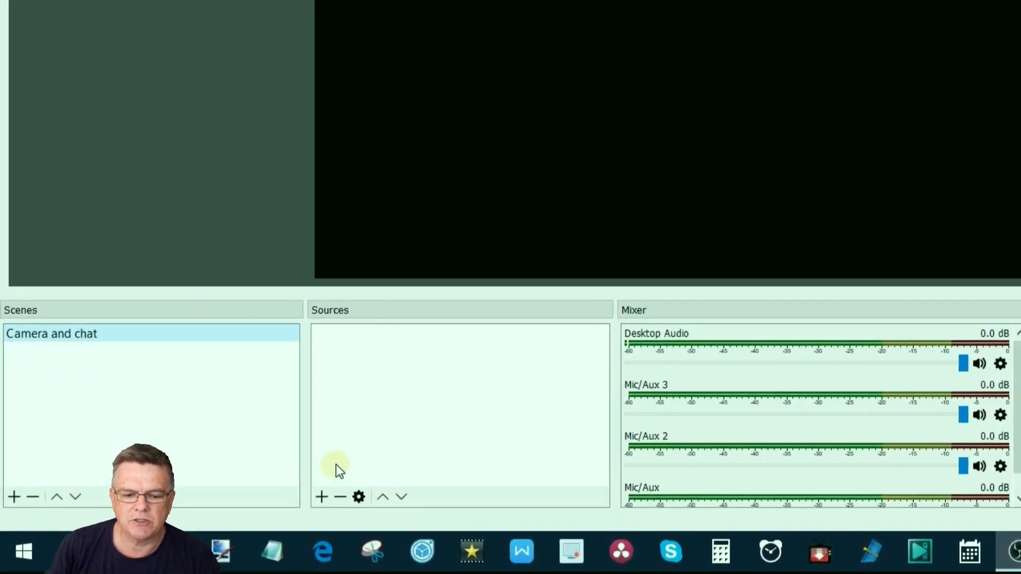
- Add a new, visible Video Capture Device source named "My camera" to the Camera and chat scene
left_click(321, 499)
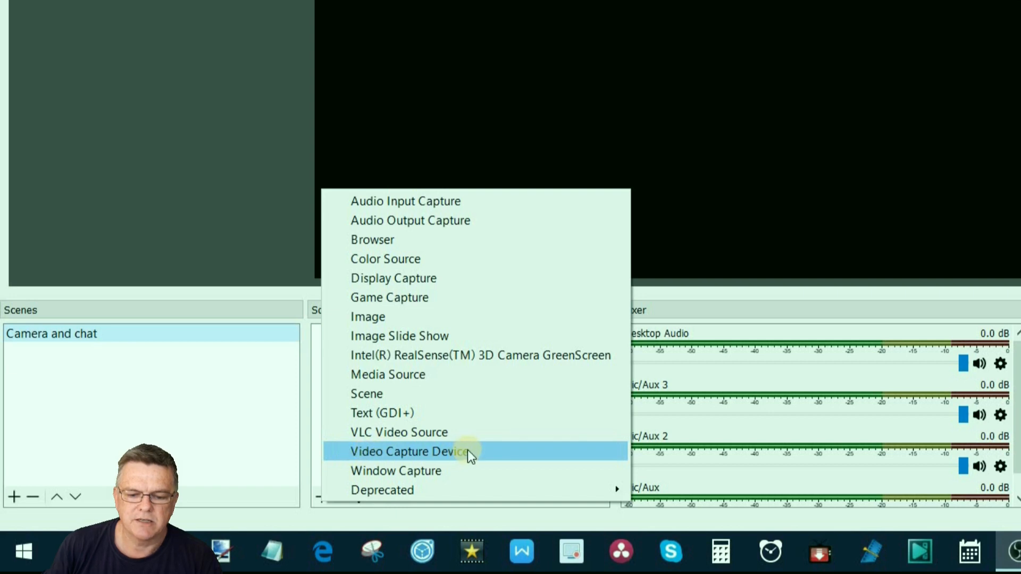
left_click(435, 453)
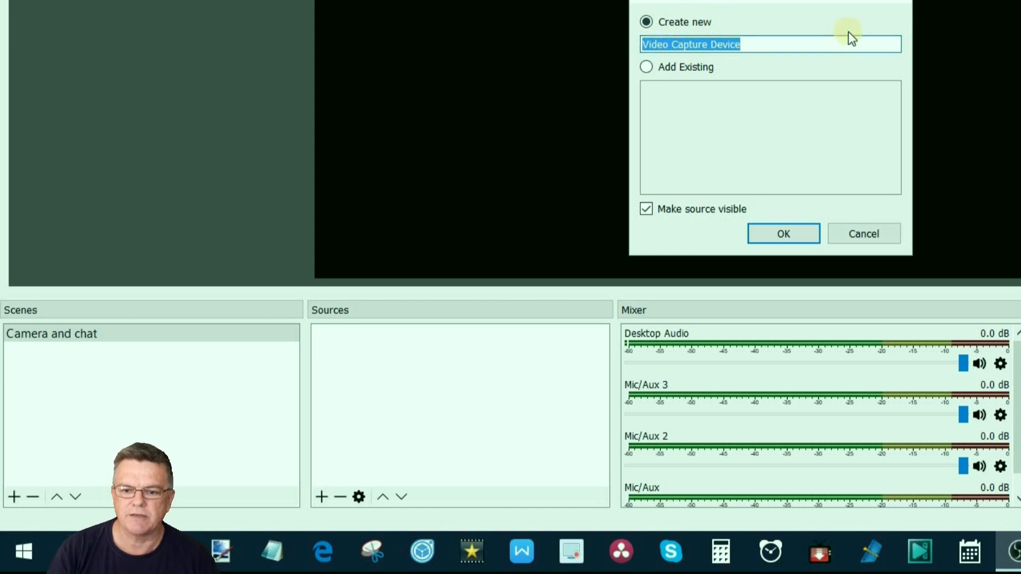
type("M")
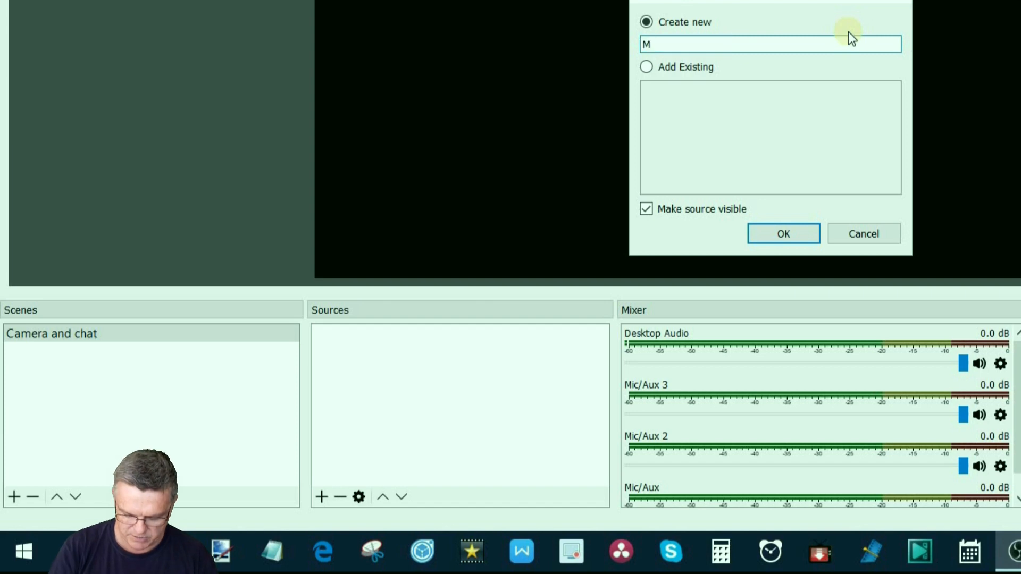
type("y camera")
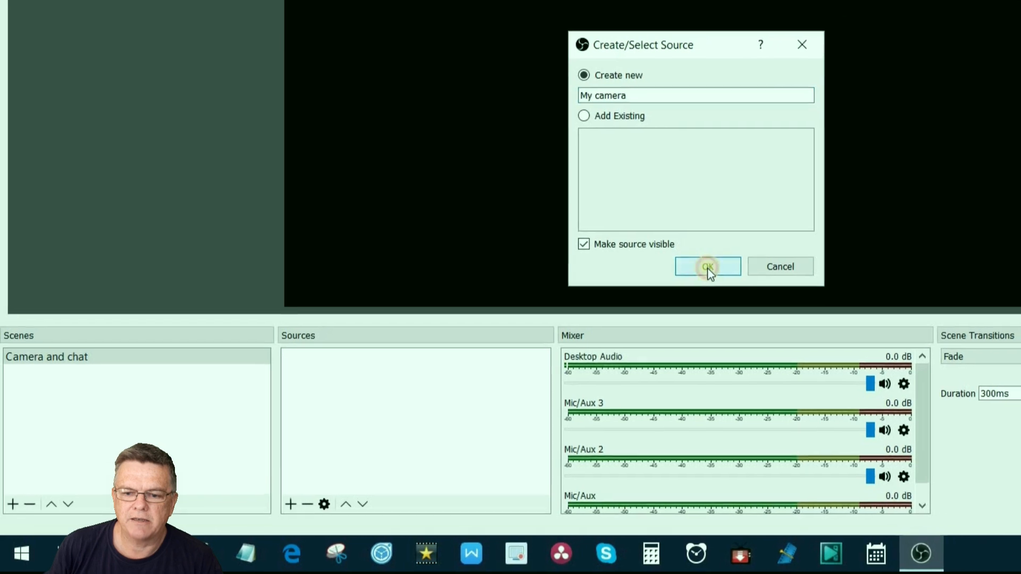
left_click(730, 259)
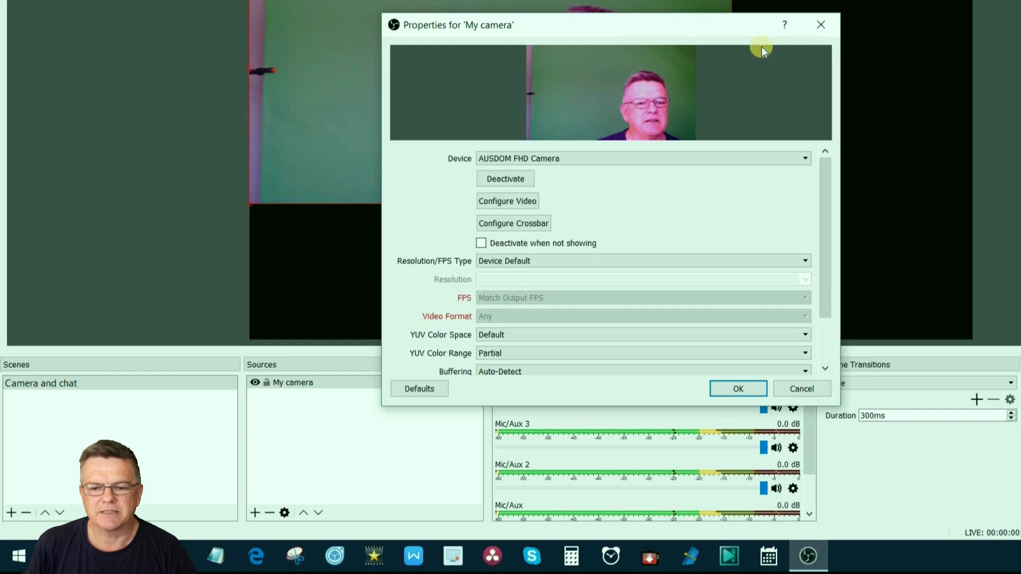
- Adjust the camera's video settings to brightness -17, contrast 3, hue 800 and saturation 32
left_click(505, 201)
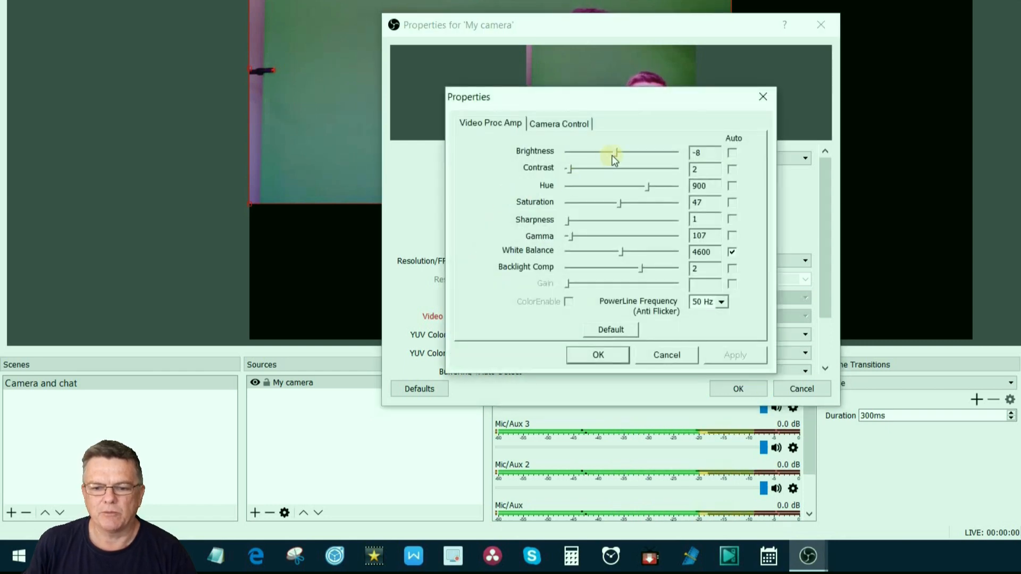
left_click_drag(617, 98, 610, 250)
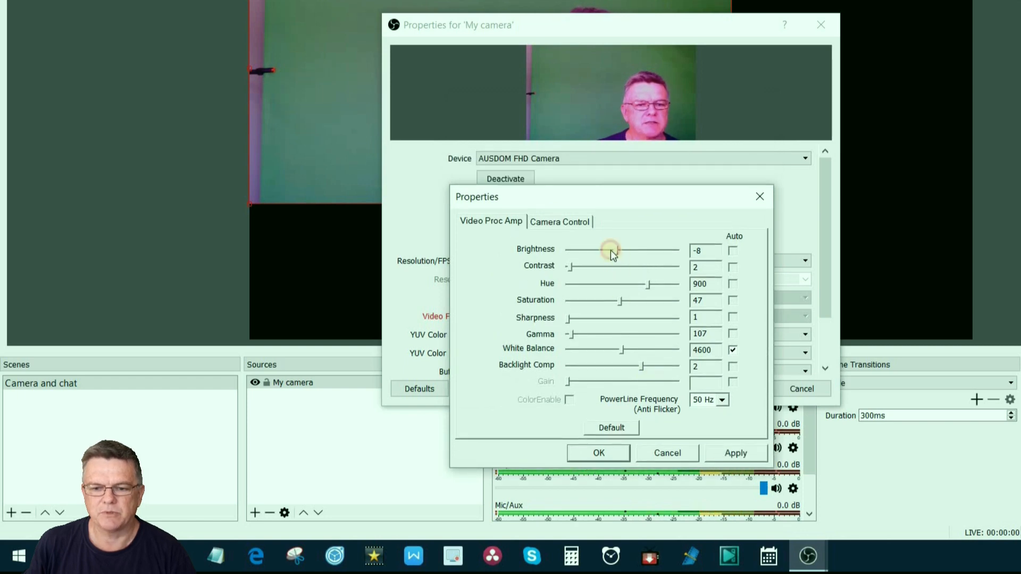
left_click_drag(610, 253, 605, 250)
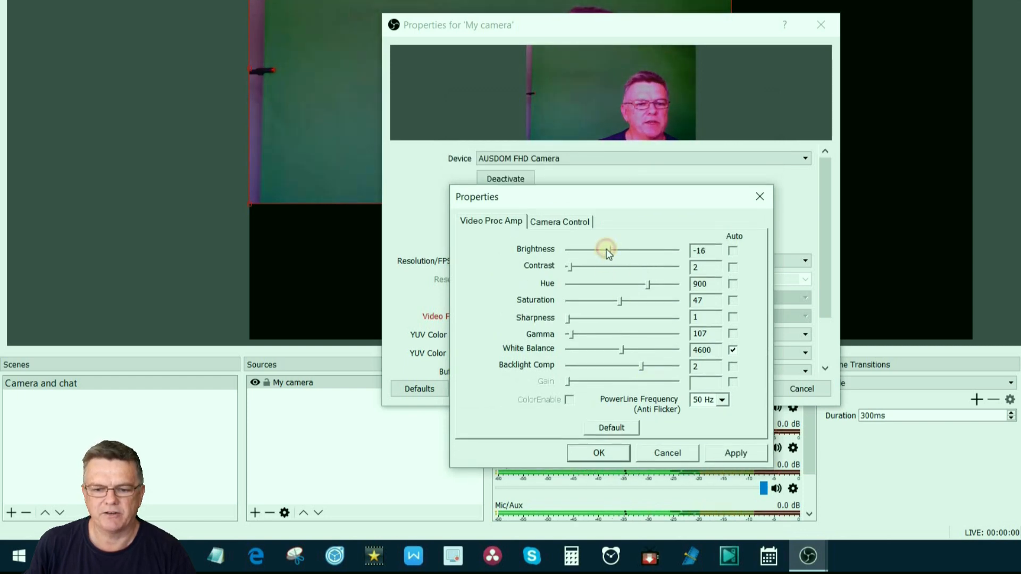
left_click(579, 271)
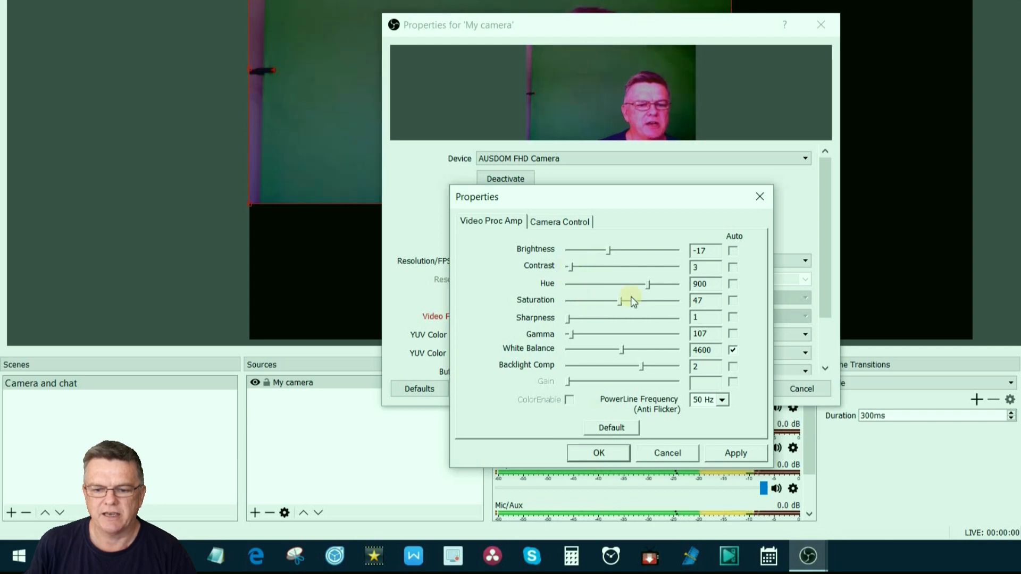
left_click_drag(649, 285, 604, 302)
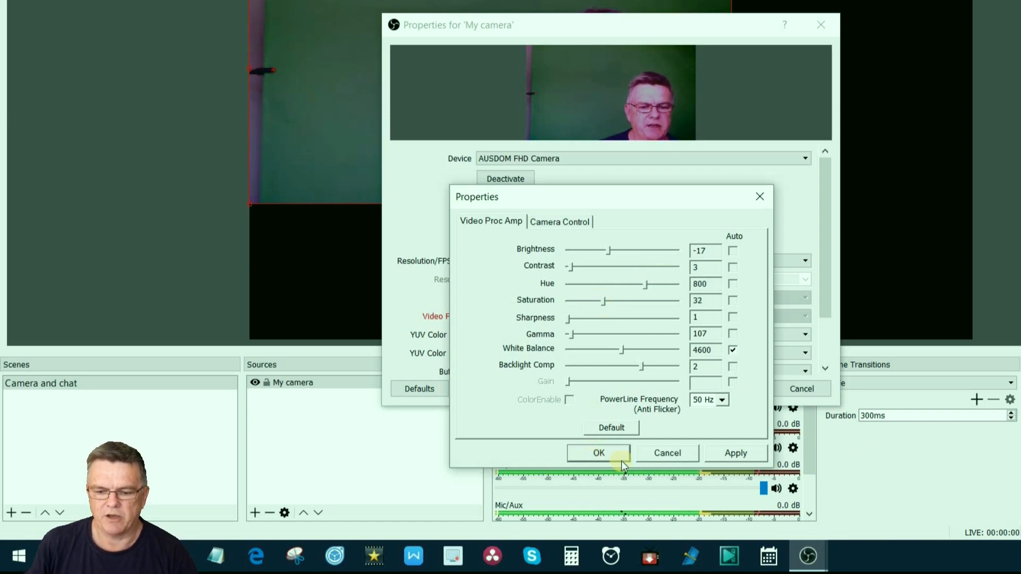
left_click(594, 453)
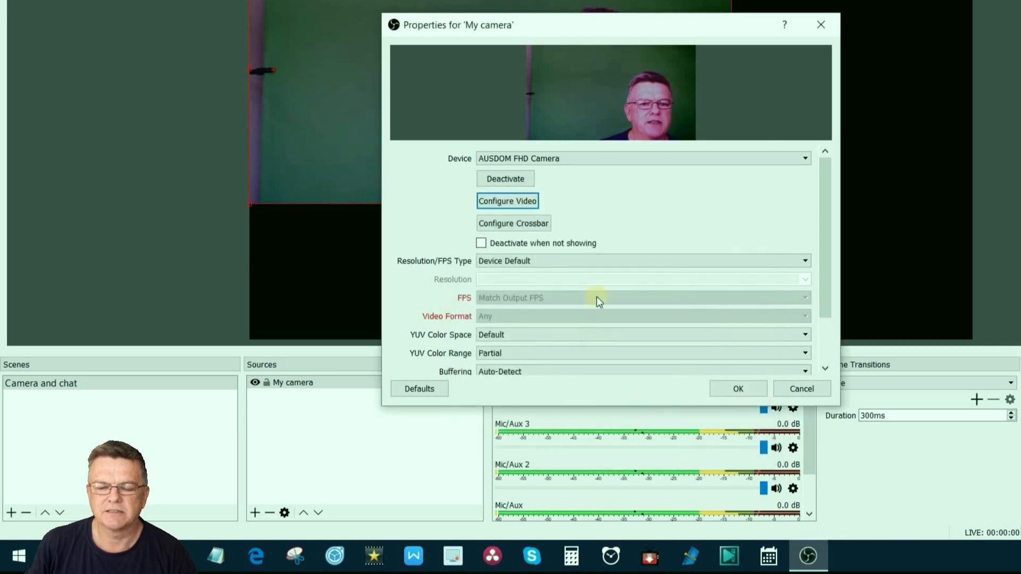
- Review the remaining properties of My camera and accept them with the AUSDOM FHD Camera as device
left_click_drag(616, 13, 587, 0)
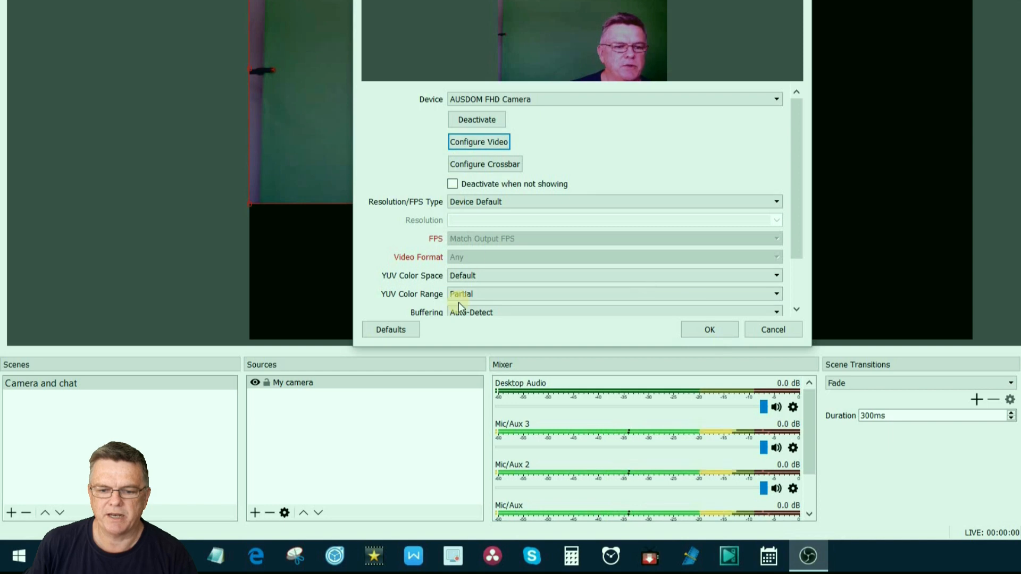
left_click_drag(797, 200, 789, 119)
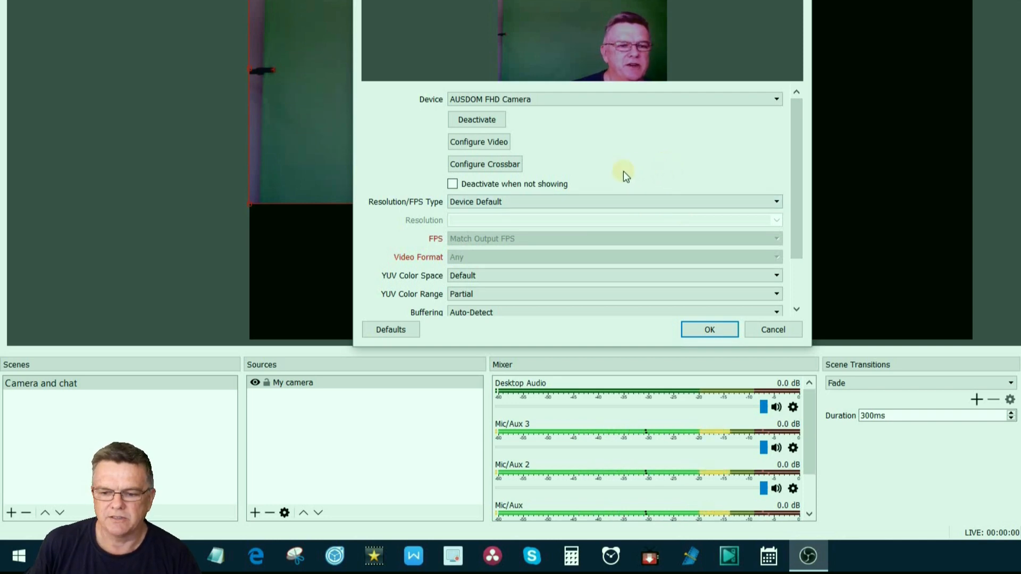
left_click(702, 333)
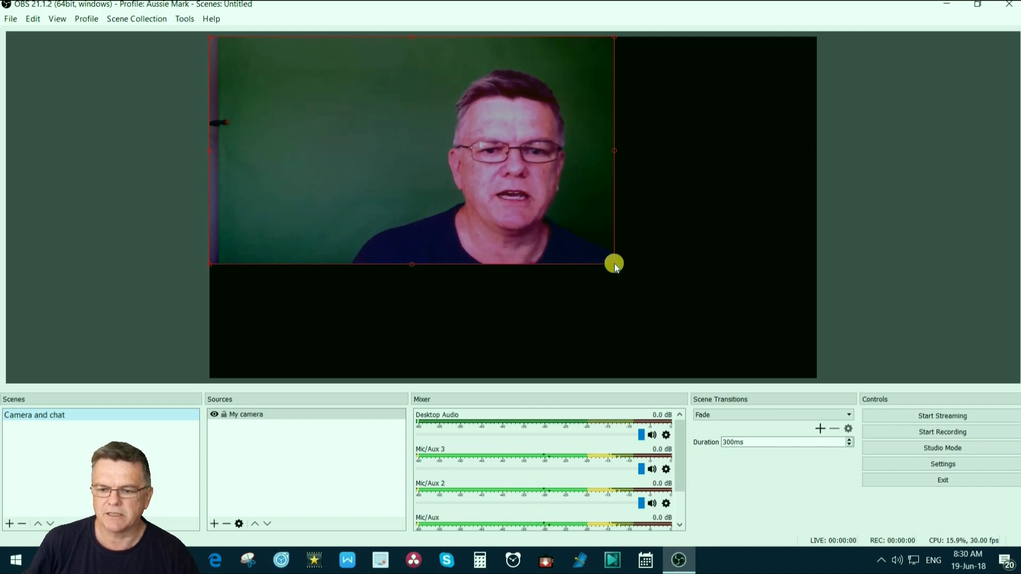
- Resize the camera image to about three quarters of the canvas width and crop away nearly a third from its left side
left_click_drag(615, 264, 725, 381)
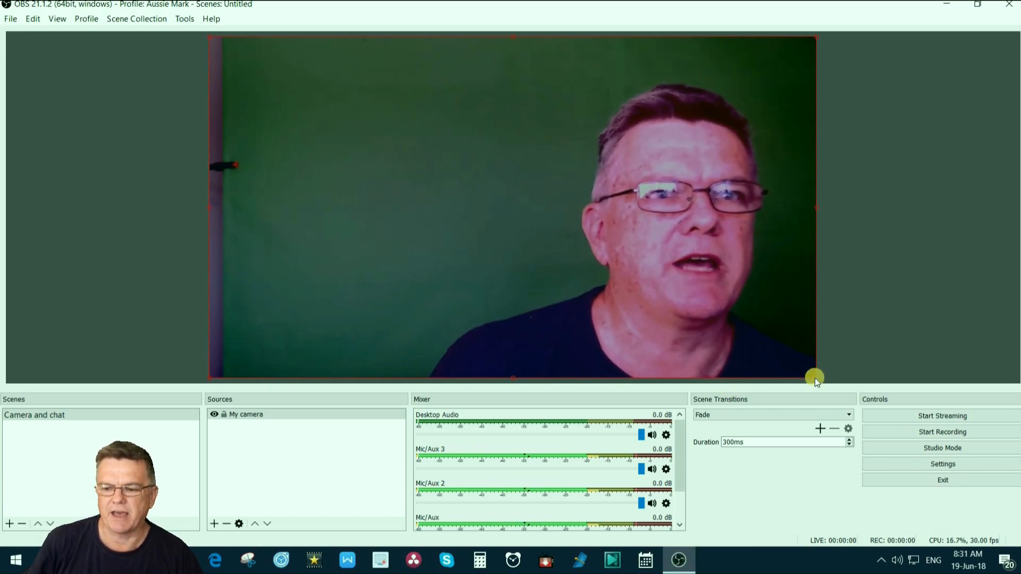
left_click_drag(807, 376, 775, 377)
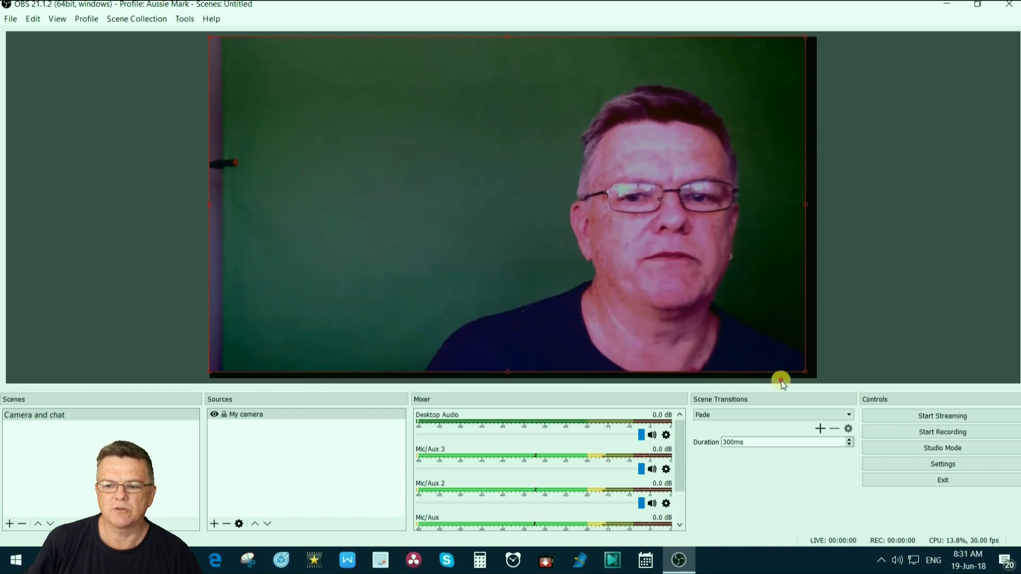
left_click_drag(814, 205, 642, 207)
left_click_drag(753, 244, 685, 260)
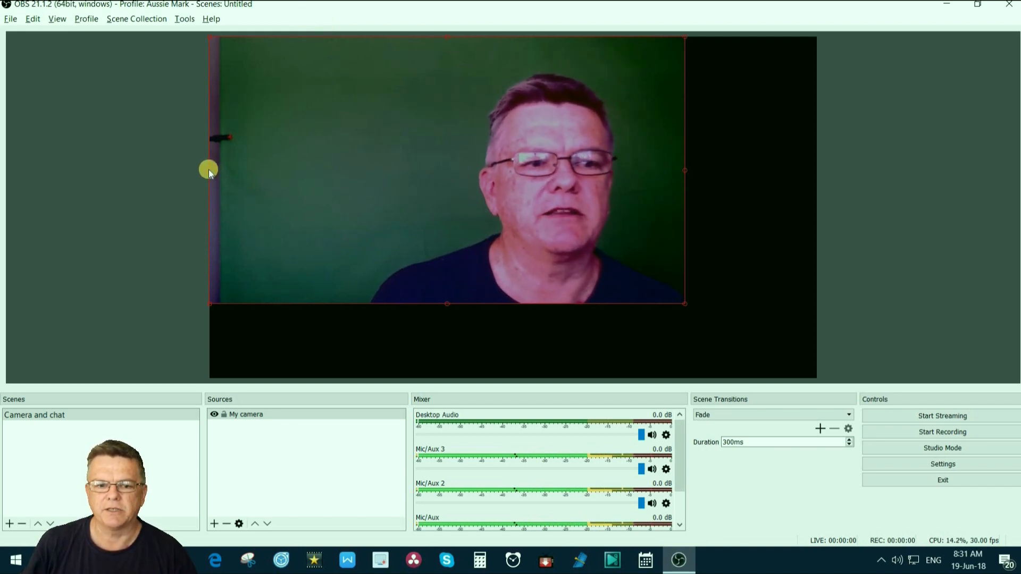
left_click_drag(208, 169, 347, 193)
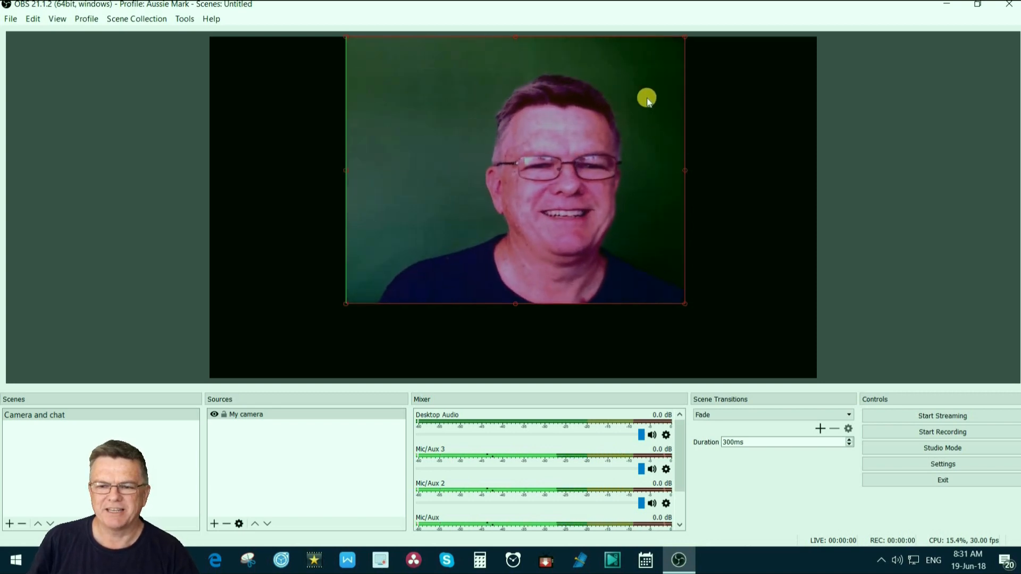
- Move the camera image towards the upper-left part of the canvas, leaving a small margin from the canvas edges
left_click(643, 71)
left_click_drag(643, 71, 533, 83)
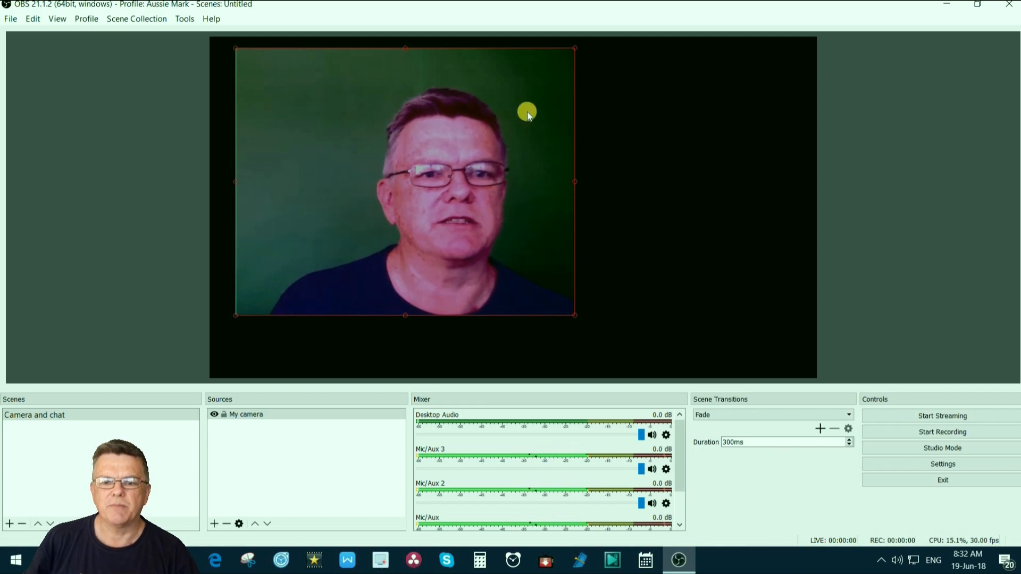
left_click_drag(531, 75, 534, 70)
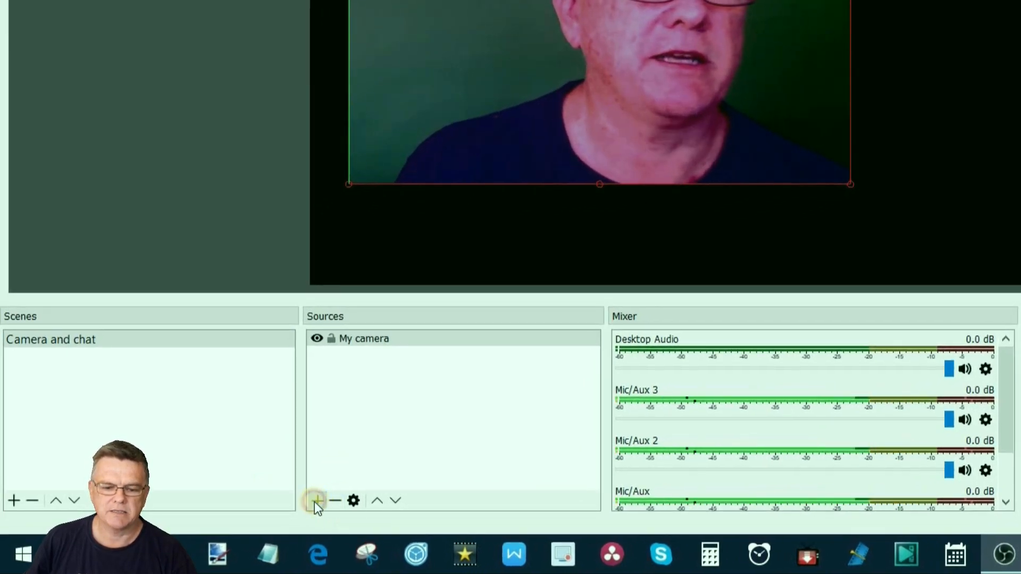
- Add a new, visible Text (GDI+) source to the Camera and chat scene under its default name
left_click(316, 502)
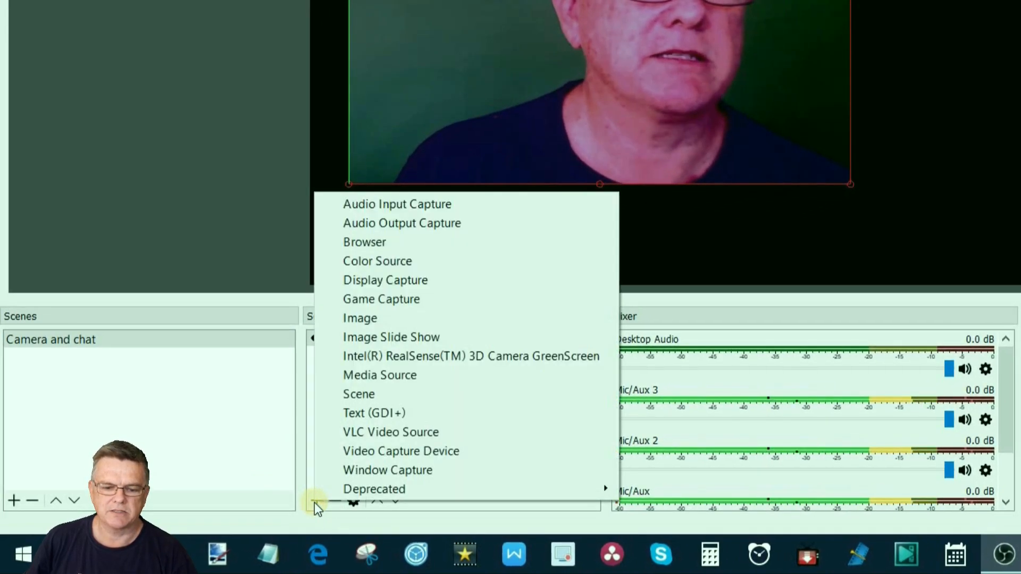
left_click(357, 414)
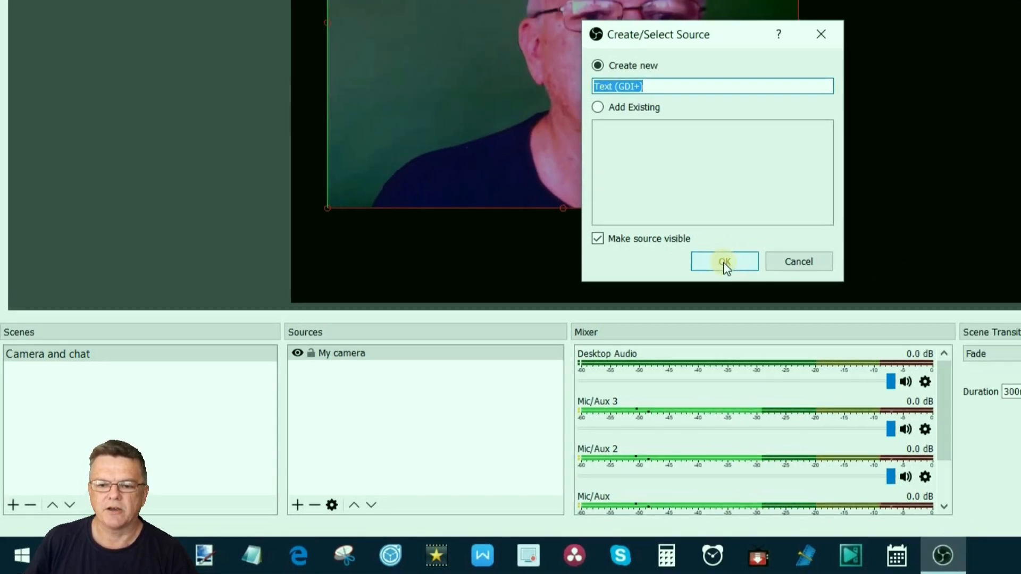
left_click(765, 243)
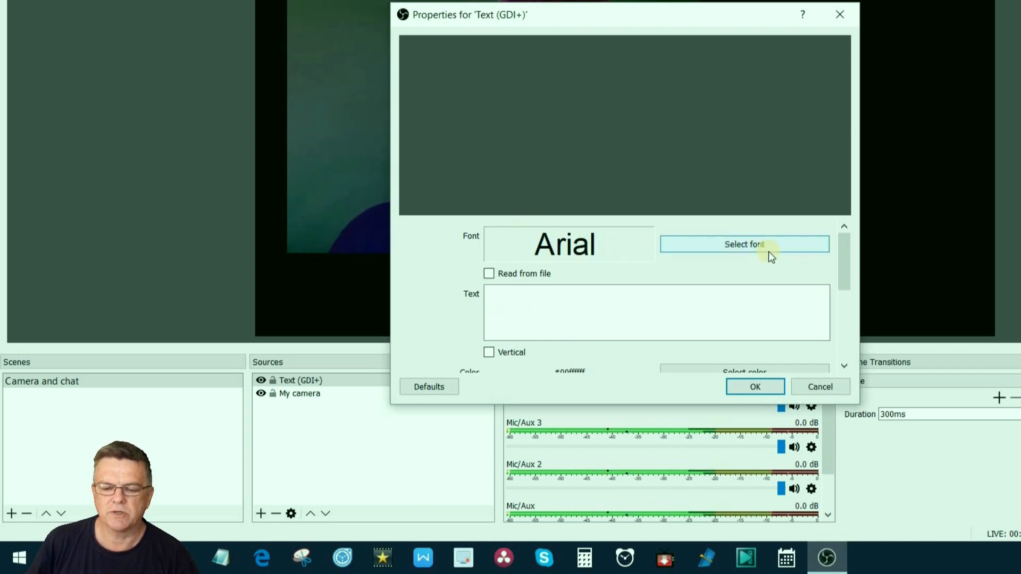
- Look over the text source's properties and enter "Welcome" as its text
left_click_drag(845, 252, 843, 302)
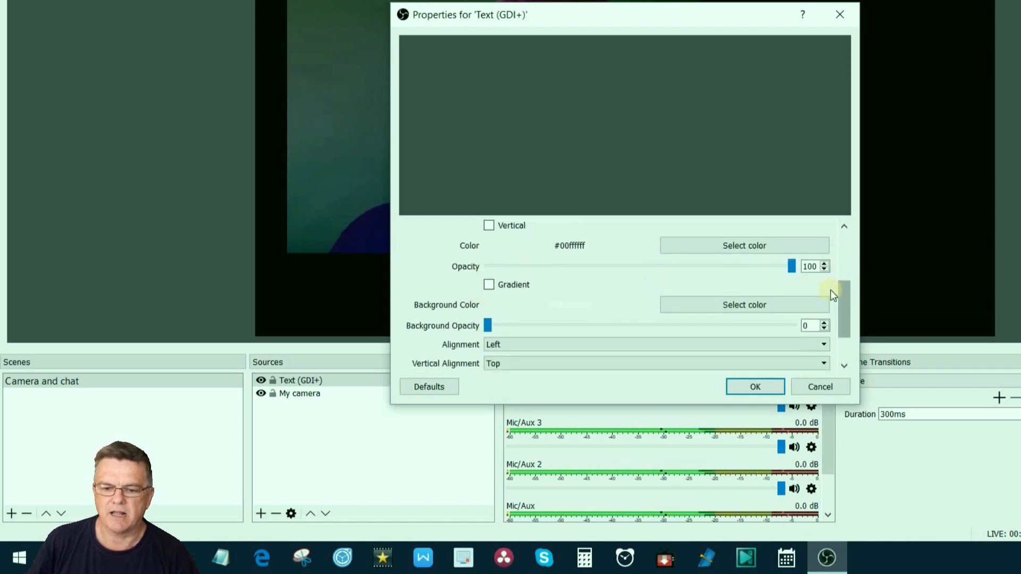
left_click_drag(847, 301, 842, 347)
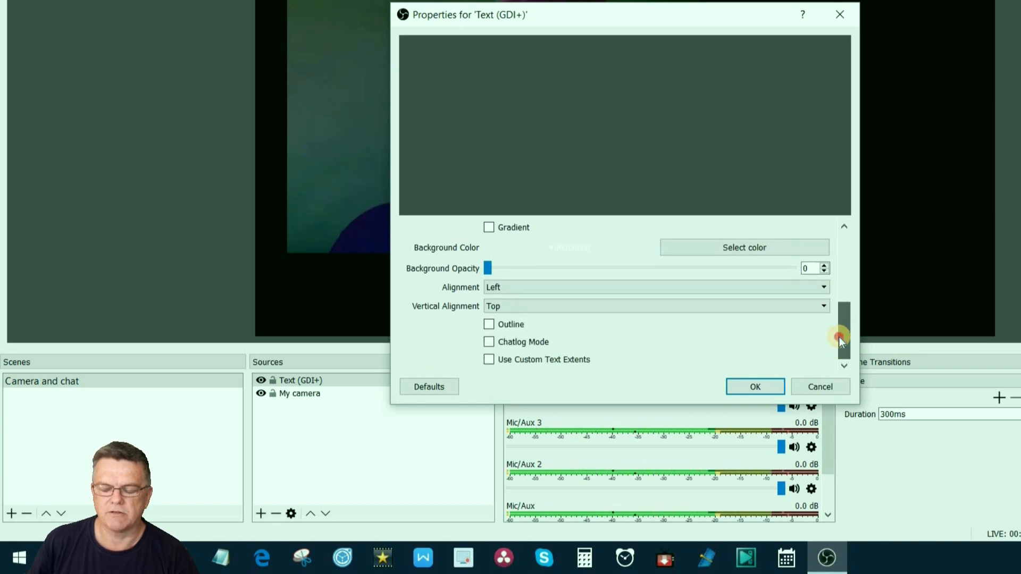
left_click_drag(839, 337, 842, 228)
left_click(548, 310)
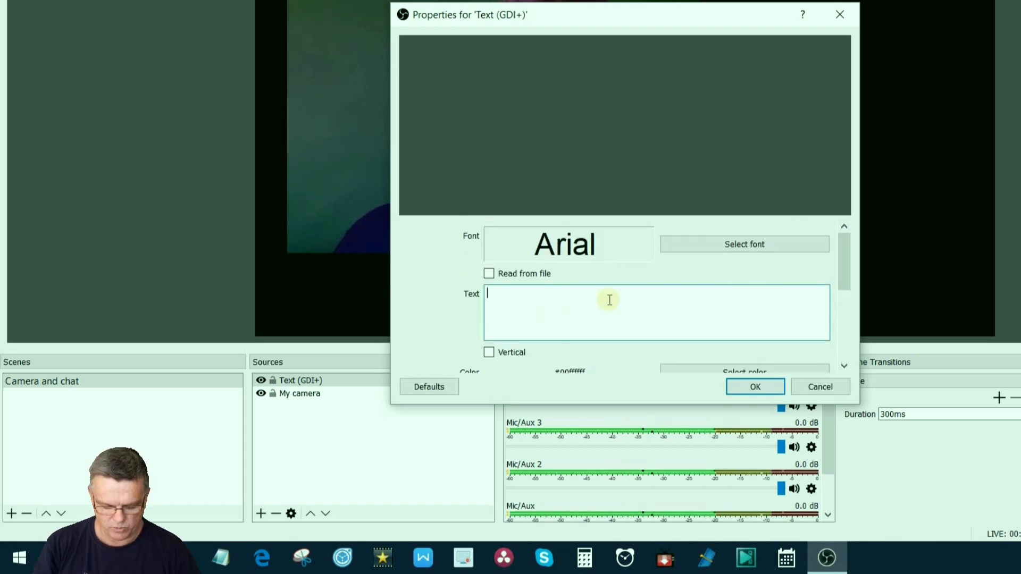
type("W")
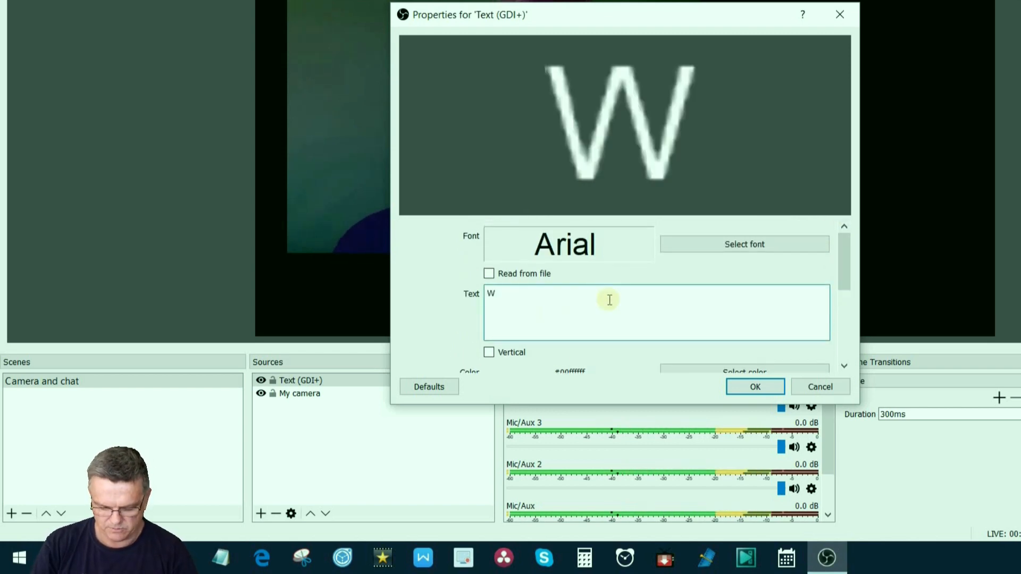
type("elcome")
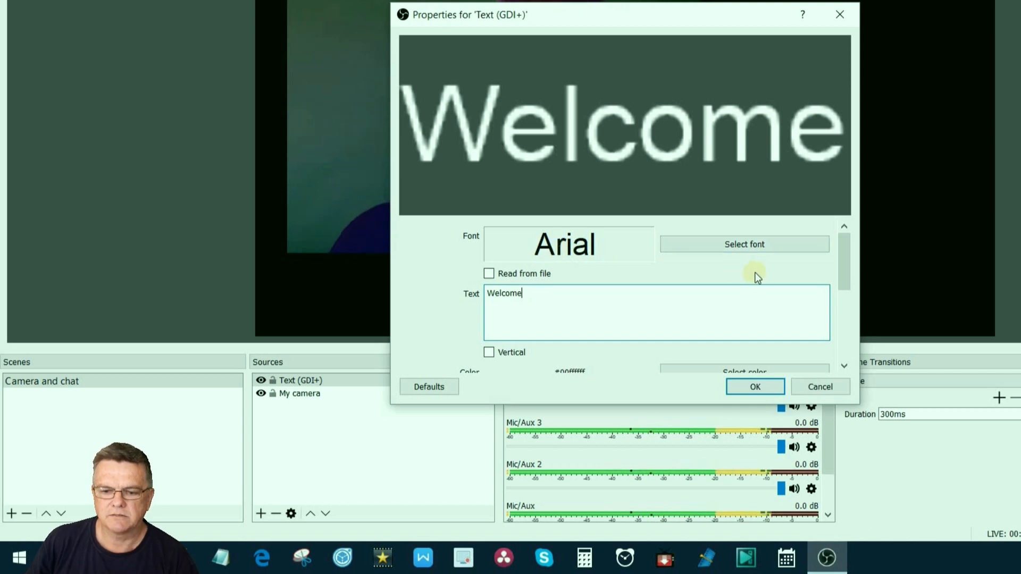
- Set the font of the Welcome text to RowdyHeavy Regular after trying BlackChancery and Blackout
left_click(765, 242)
mouse_move(611, 152)
left_mouse_down()
mouse_move(611, 170)
mouse_move(611, 155)
left_mouse_up()
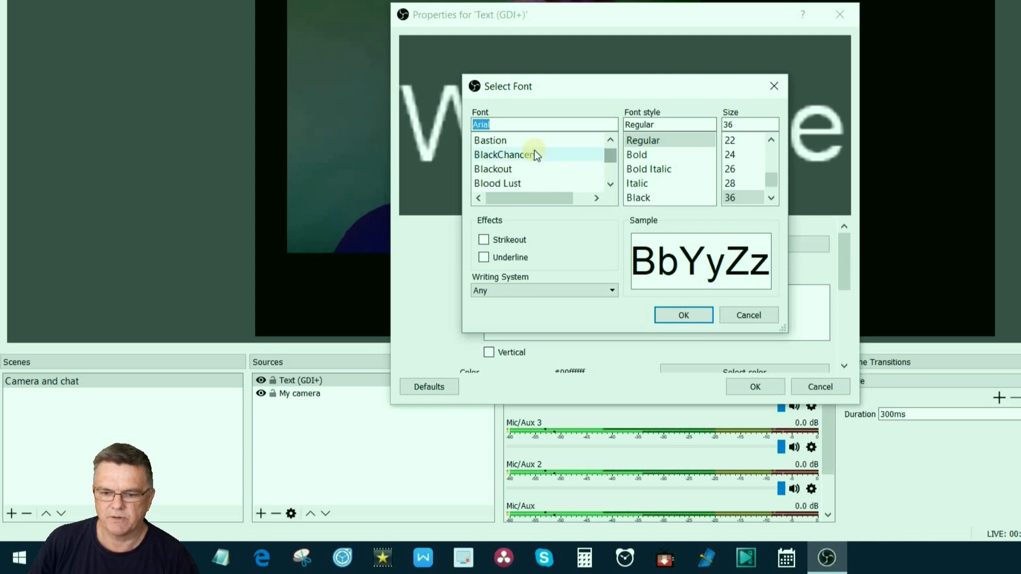
left_click(532, 155)
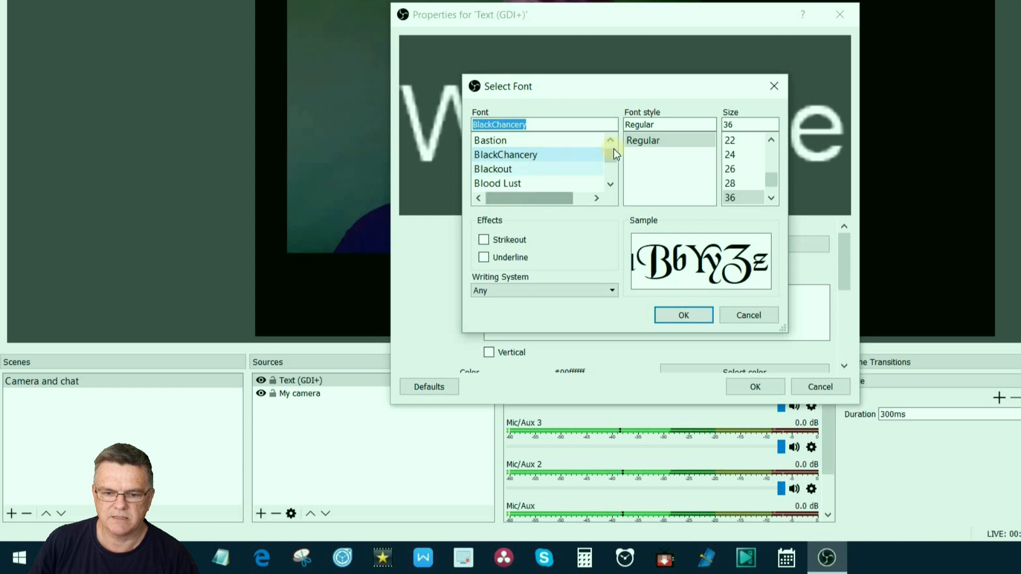
left_click(537, 170)
left_click_drag(610, 156, 611, 166)
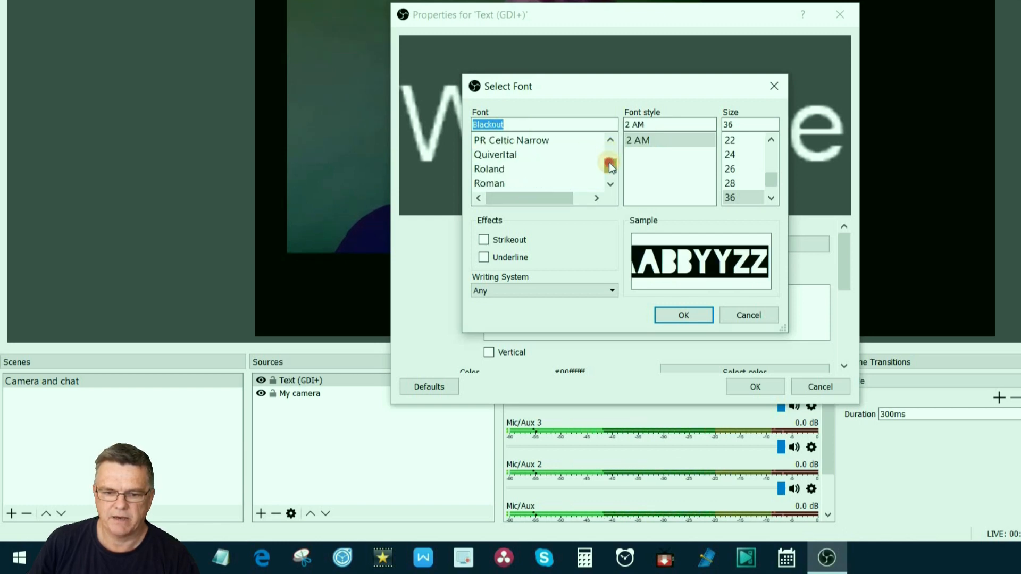
left_click(611, 184)
left_click(611, 184)
left_click(611, 184)
left_click(610, 184)
left_click(507, 156)
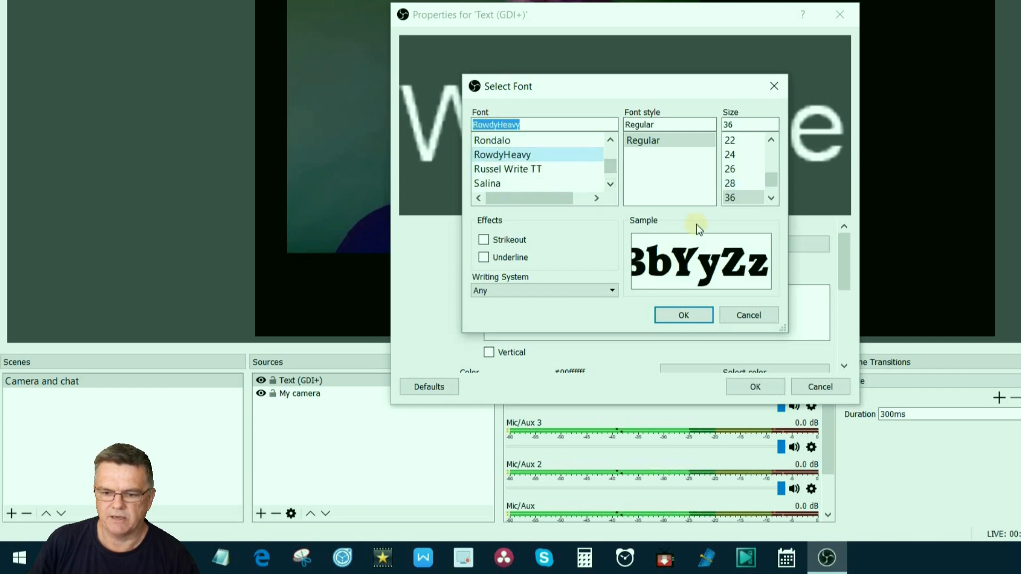
left_click(684, 316)
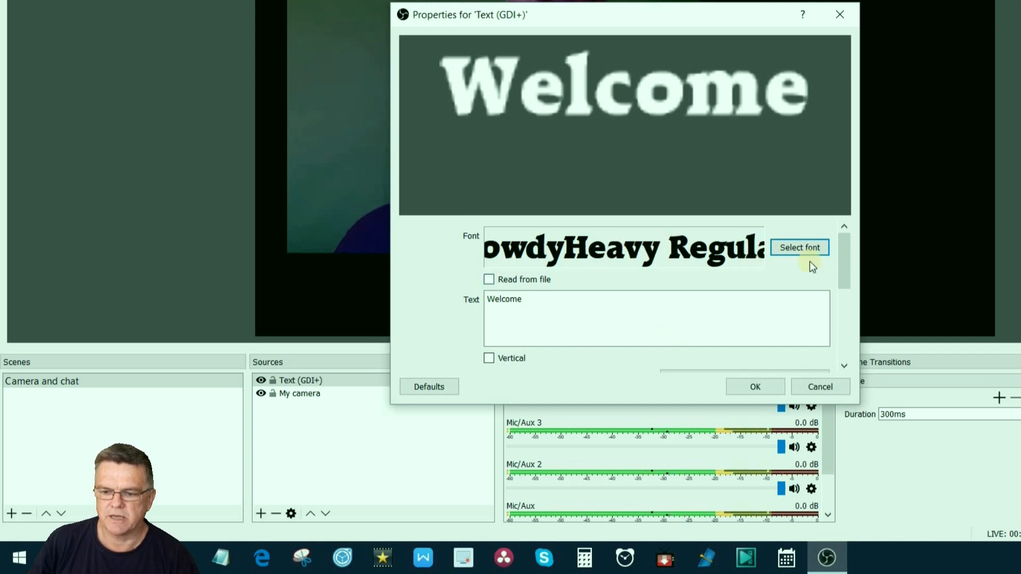
- Set the Welcome text's color to the basic yellow #ffff00 and accept the source's properties
left_click_drag(844, 259, 839, 292)
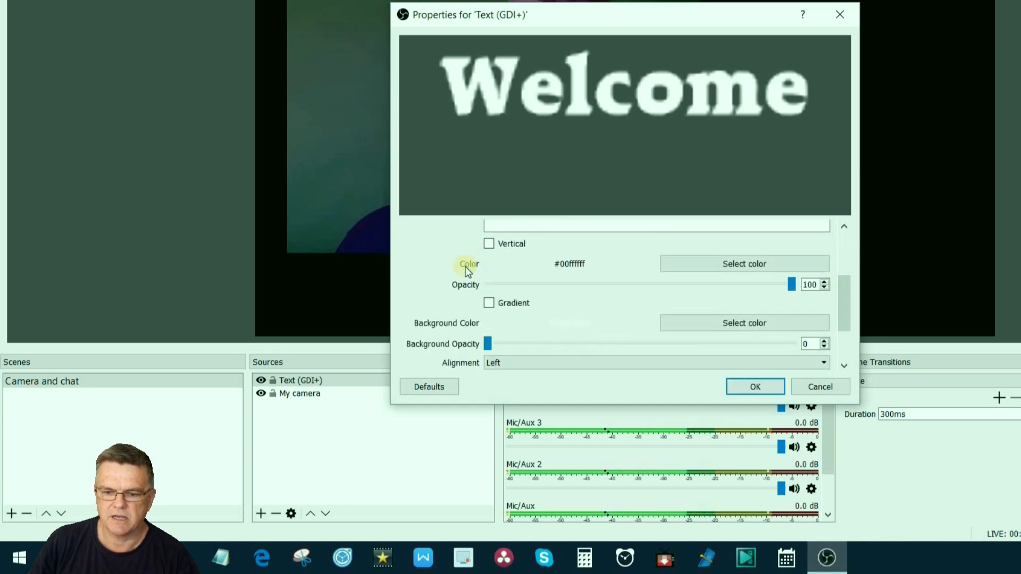
left_click(742, 264)
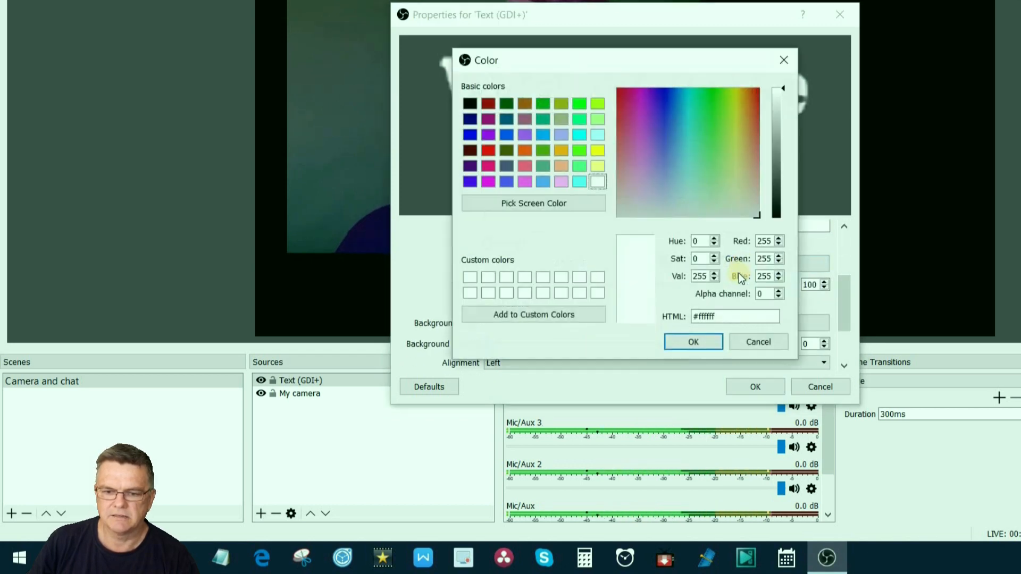
left_click(598, 151)
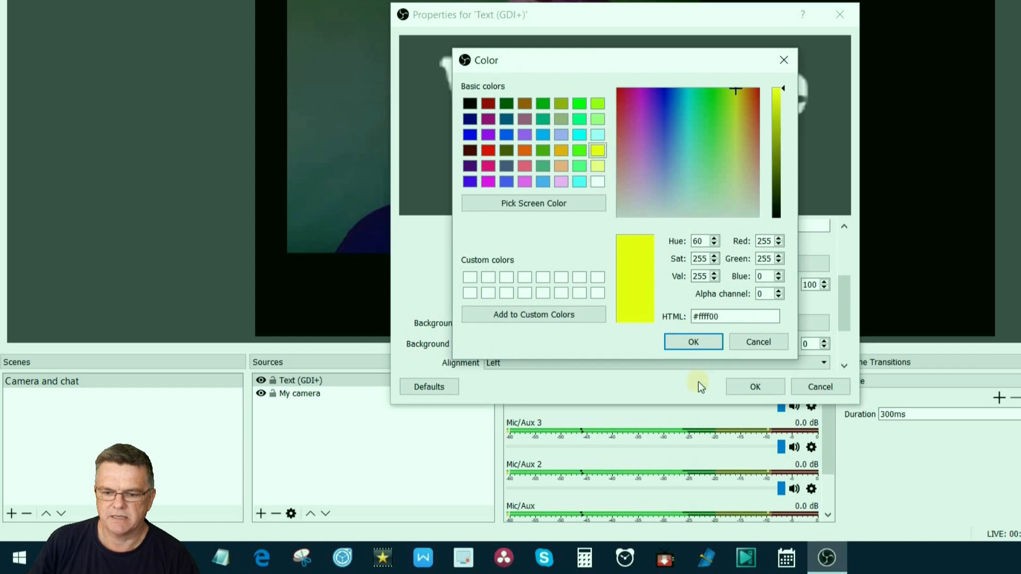
left_click(695, 345)
left_click(746, 387)
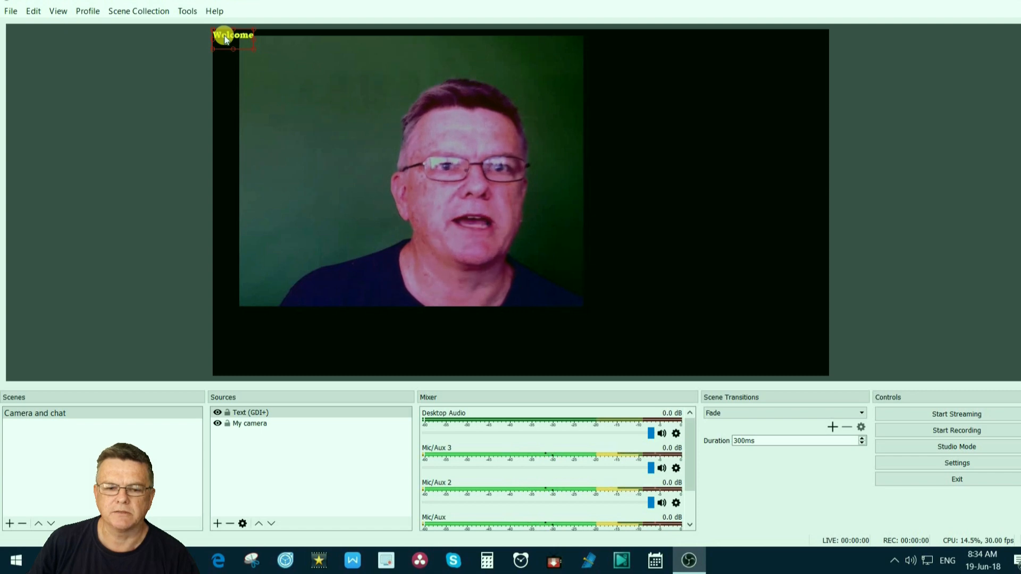
- Move the Welcome text below the camera image and enlarge it to fill the height between the image and the canvas's bottom edge
left_click_drag(225, 39, 260, 93)
left_click_drag(304, 180, 551, 377)
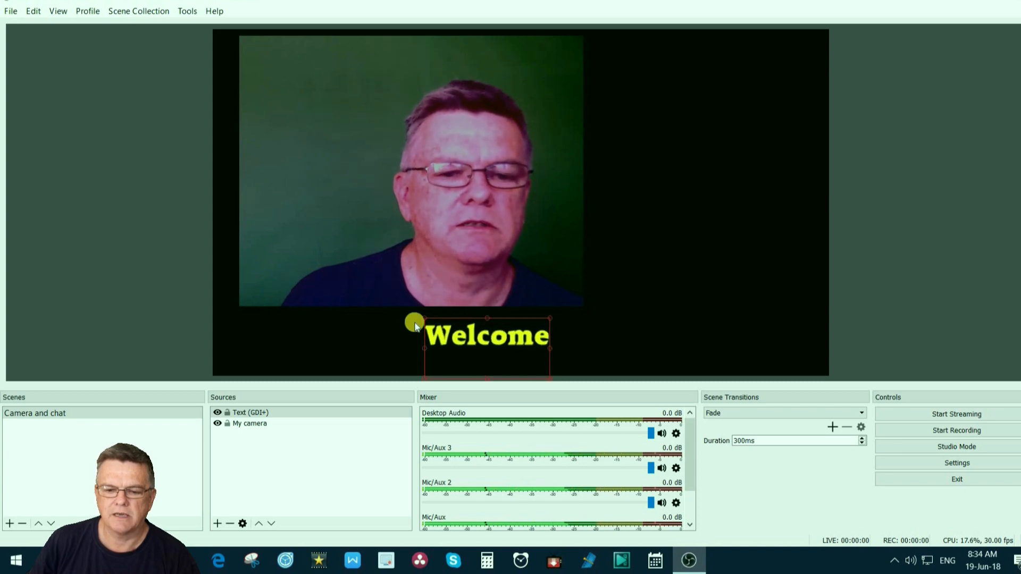
left_click_drag(425, 318, 330, 308)
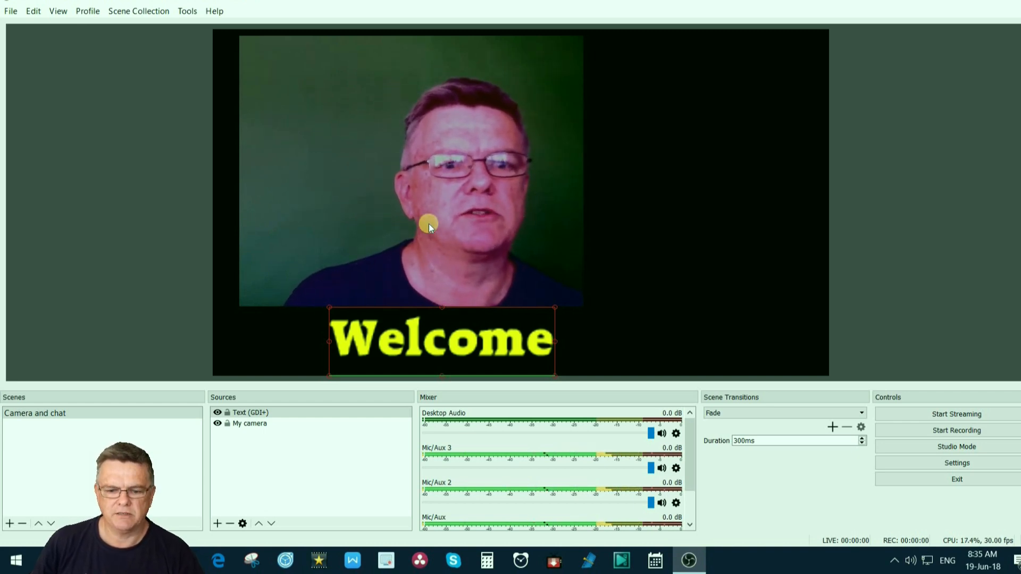
- Add a new, visible Image source named "Logo" to the Camera and chat scene
left_click(217, 524)
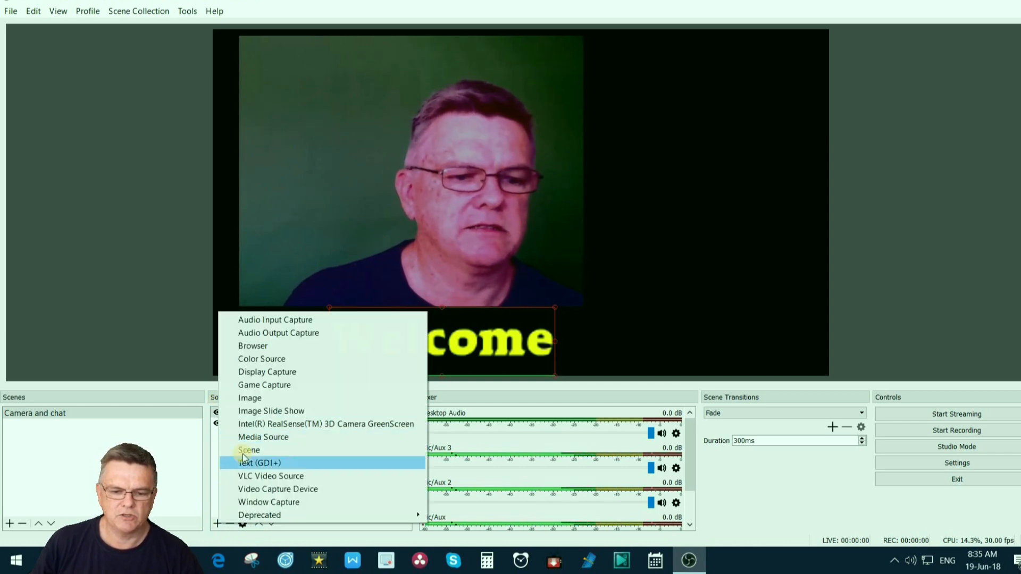
left_click(266, 398)
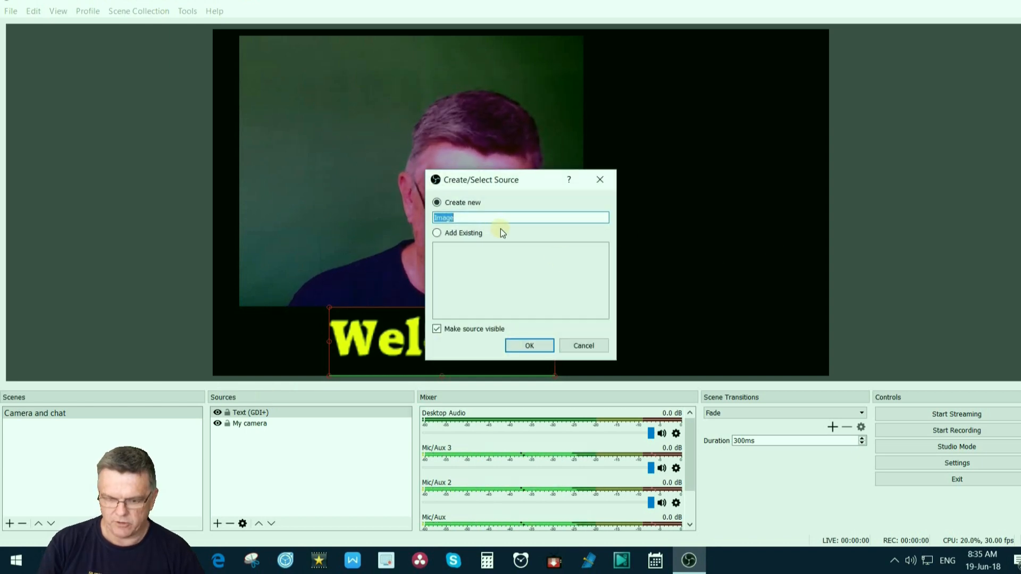
type("Logo")
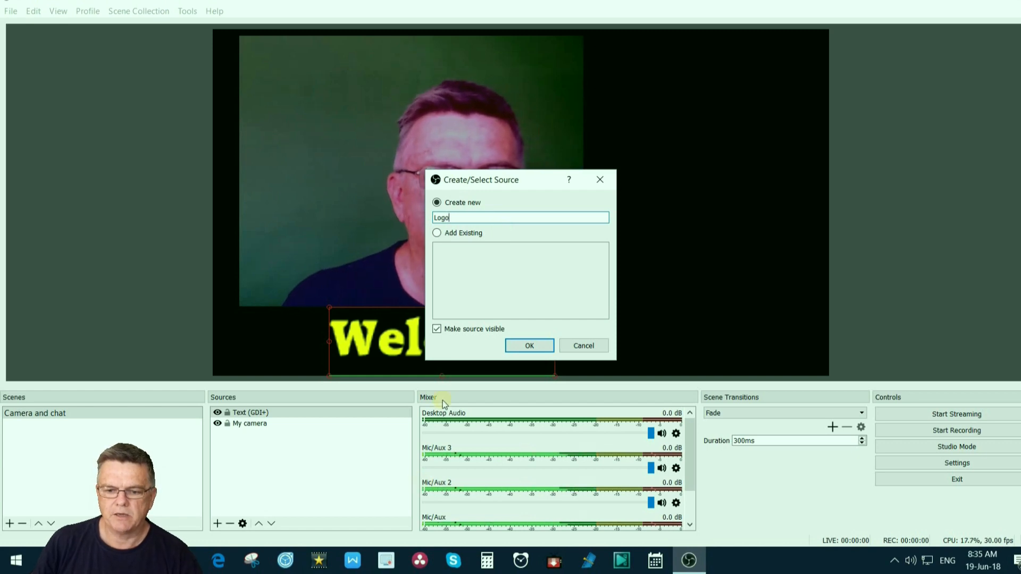
left_click(530, 346)
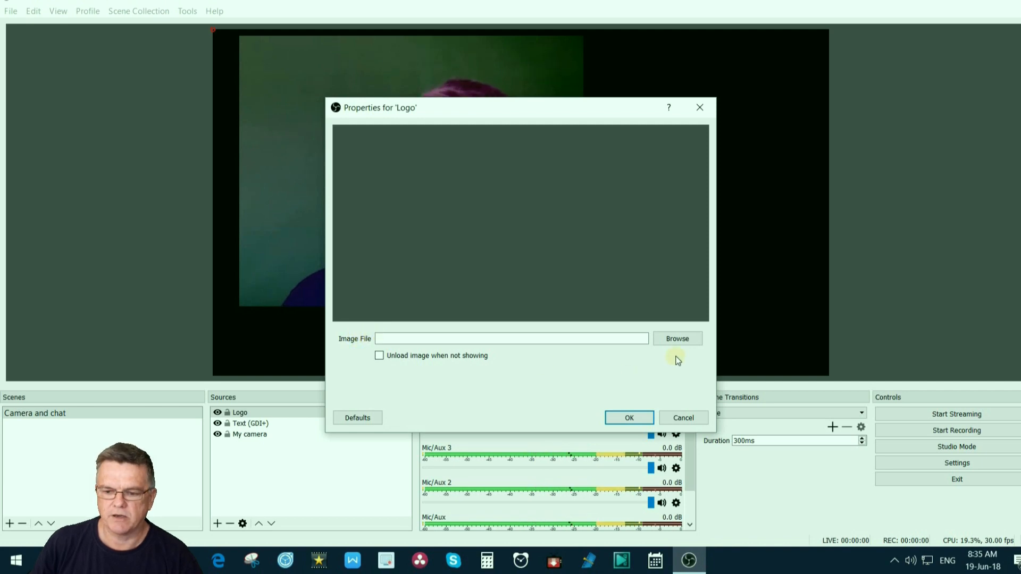
- Load Aussiemarkfliesdrones.gif from the Pictures folder into the Logo source and shrink the image towards the canvas's lower-left corner
left_click(683, 339)
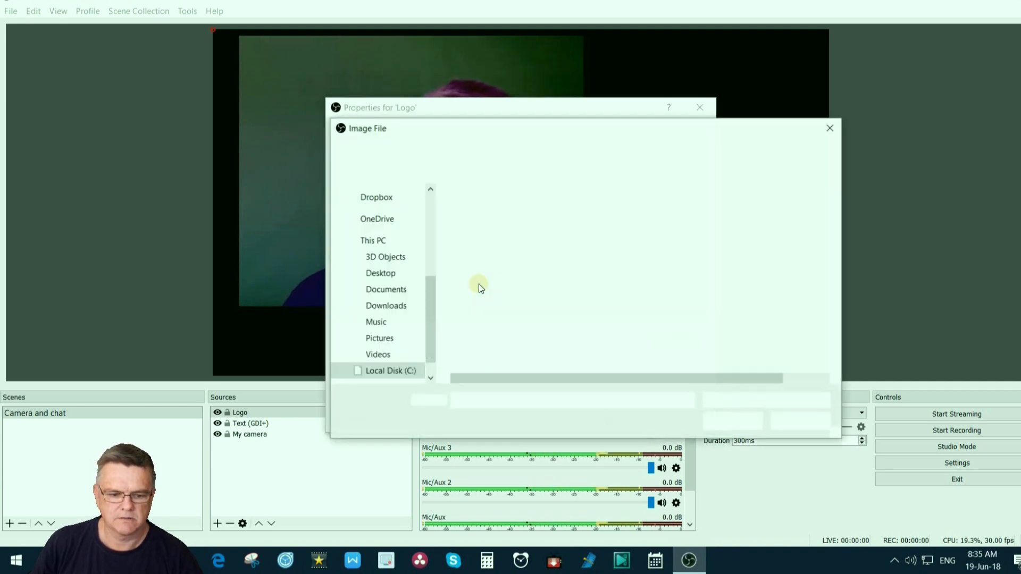
left_click(382, 338)
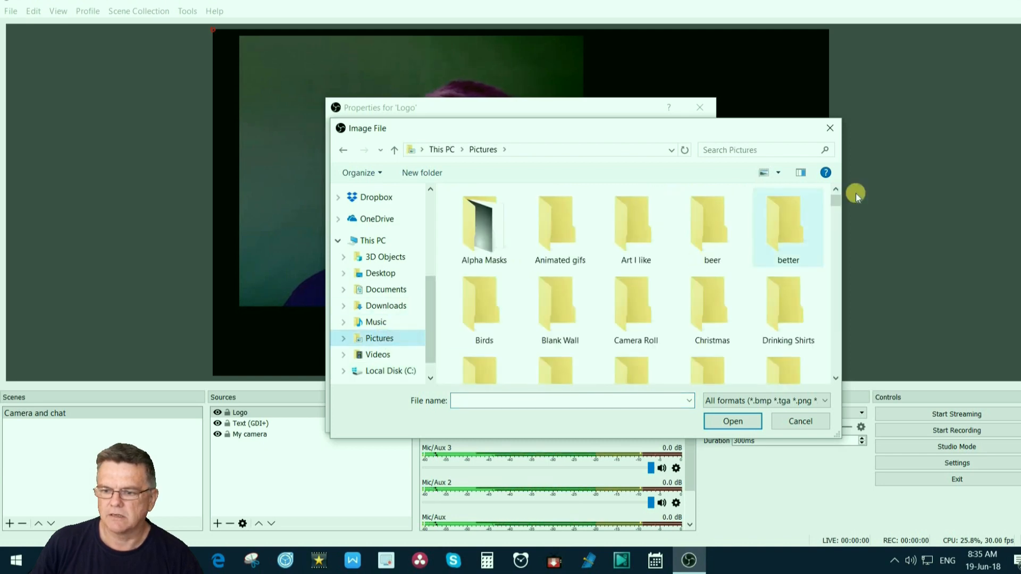
left_click_drag(836, 202, 831, 258)
double_click(659, 268)
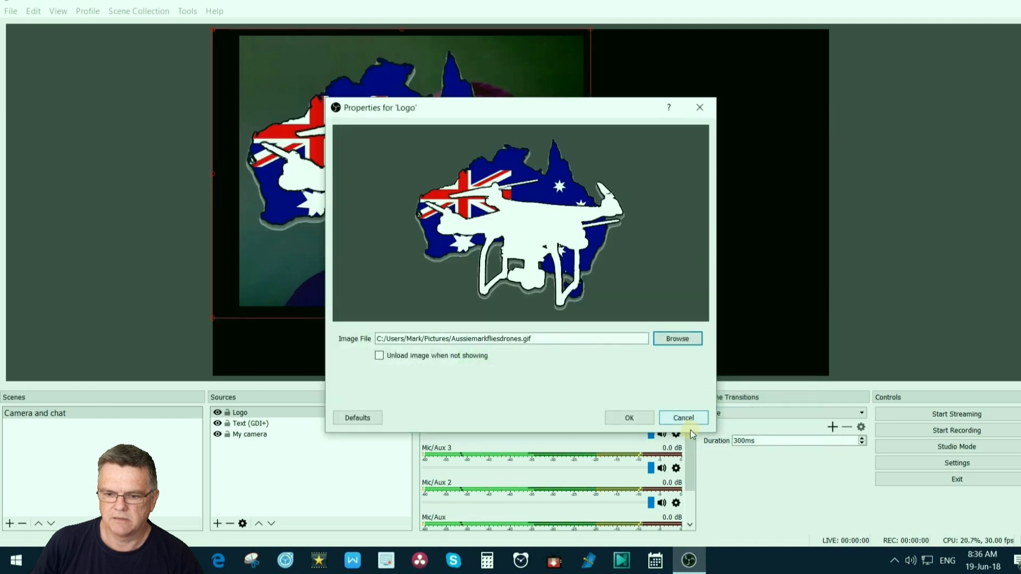
left_click(630, 419)
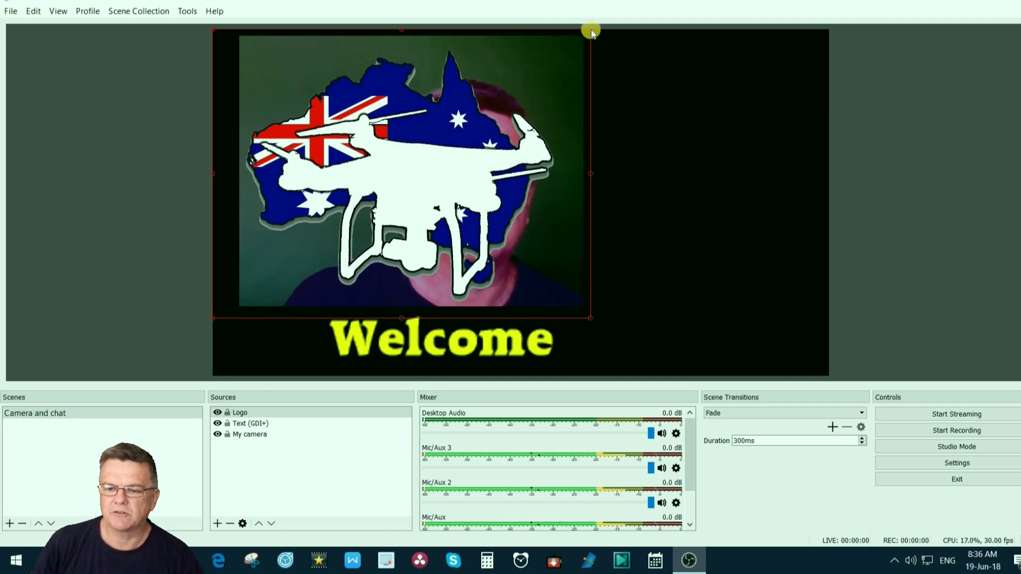
left_click_drag(591, 31, 284, 335)
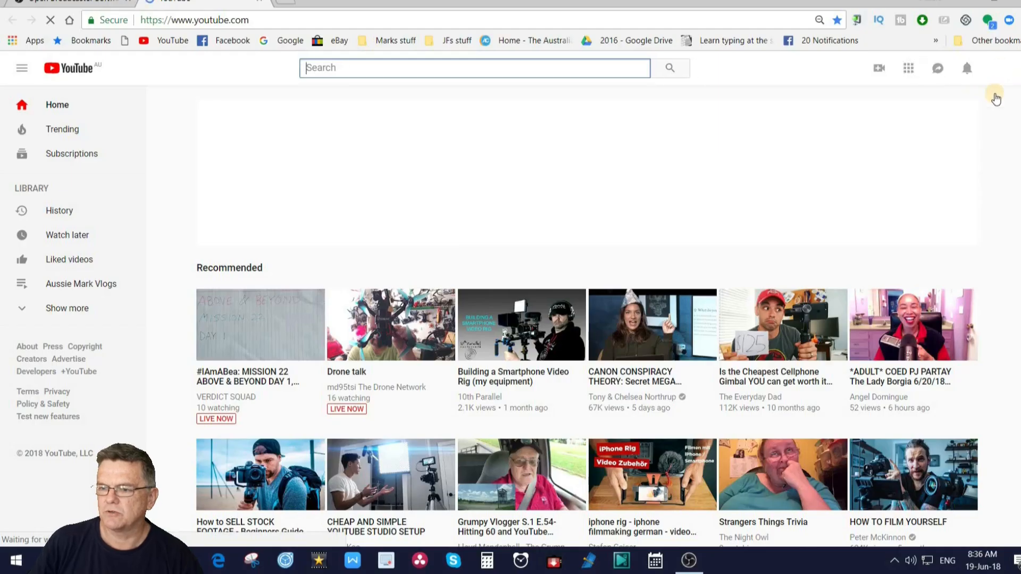
- Switch to YouTube in the browser and open the Live Streaming dashboard of Creator Studio
left_click(1003, 69)
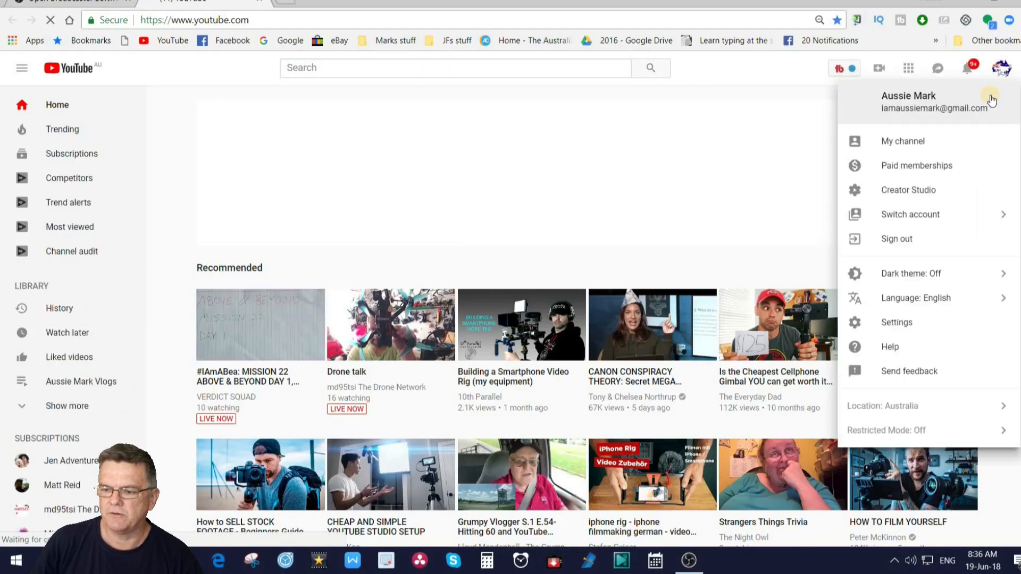
left_click(911, 191)
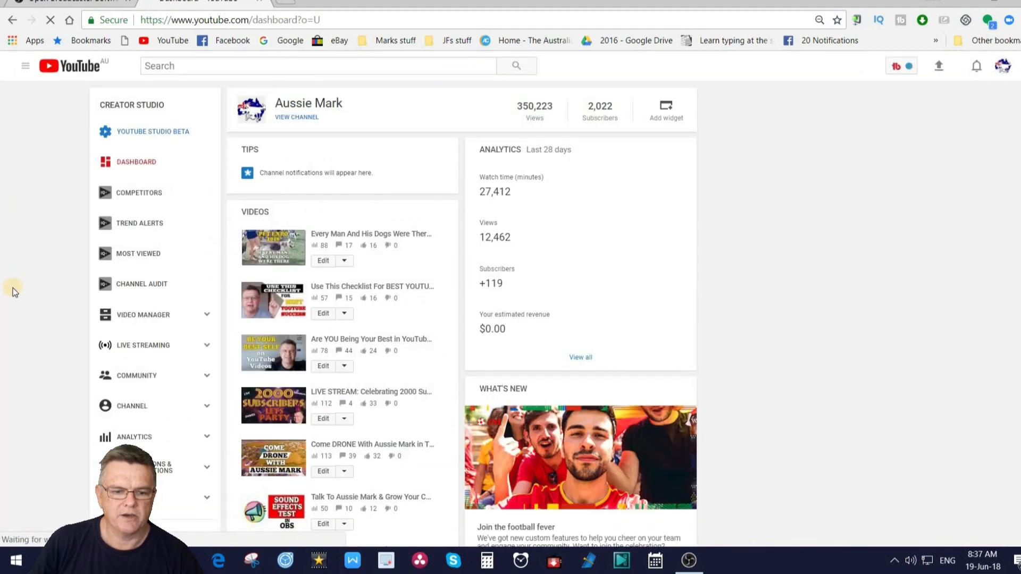
left_click(130, 347)
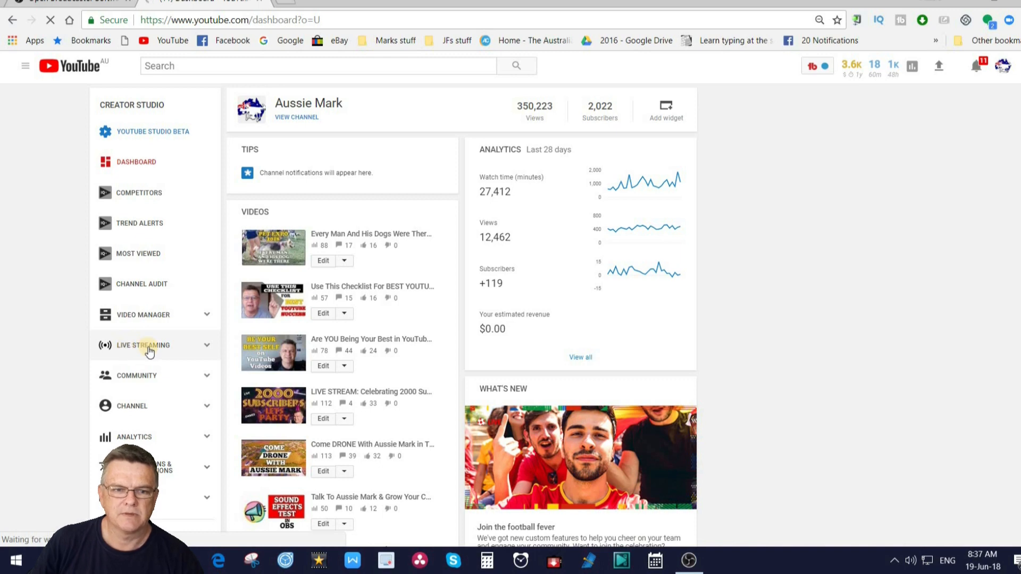
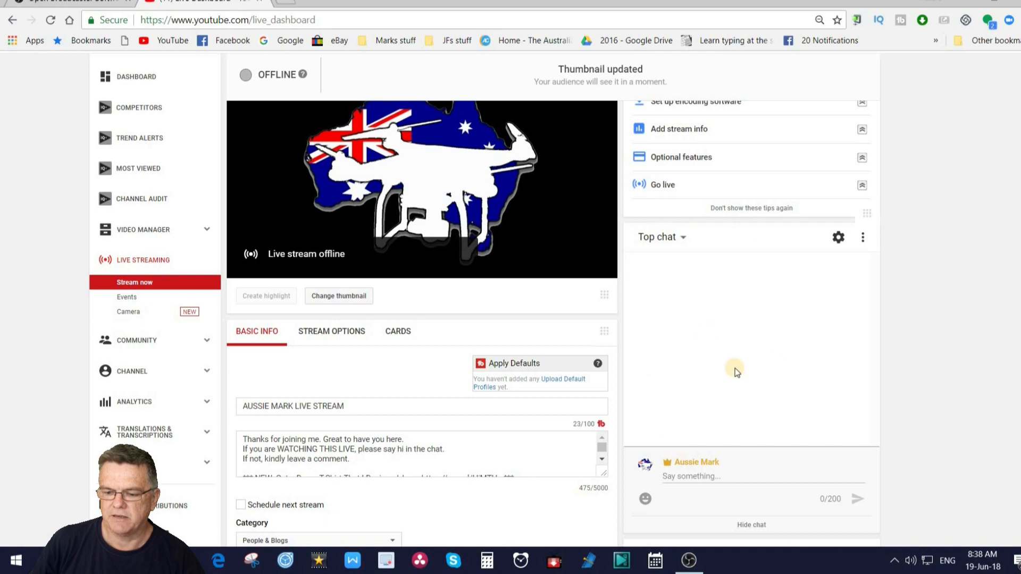
- Post the message "hi guys" in the live chat
left_click(723, 477)
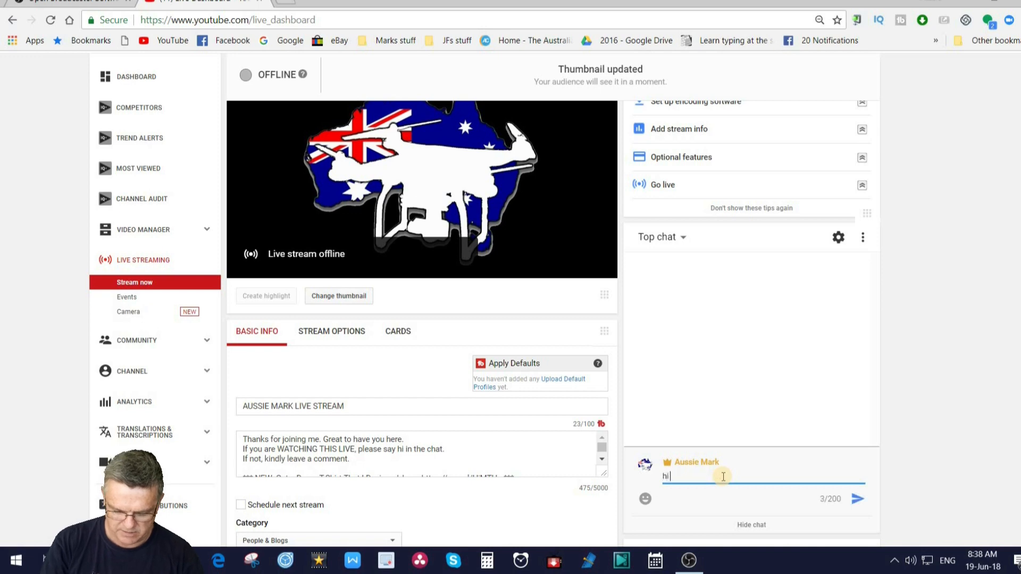
type("hi guys")
key("Return")
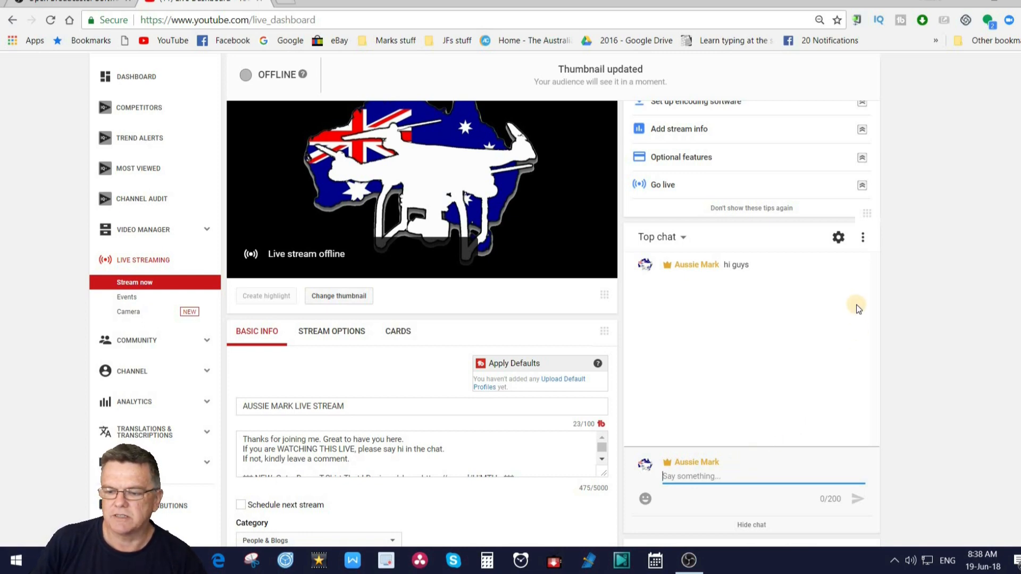
- Pop the live chat out into its own window and copy that window's web address
left_click(863, 237)
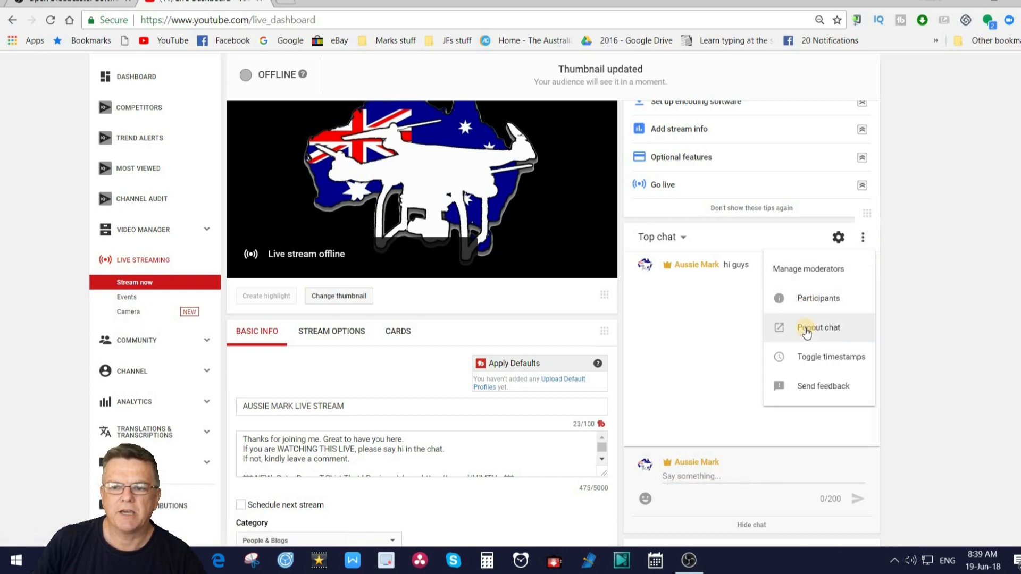
left_click(807, 333)
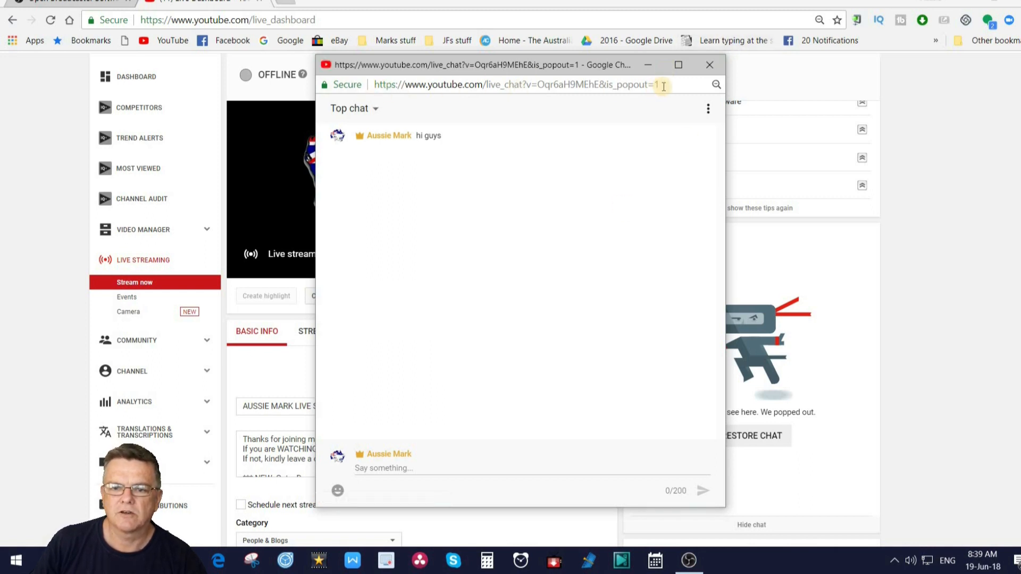
left_click_drag(666, 85, 427, 87)
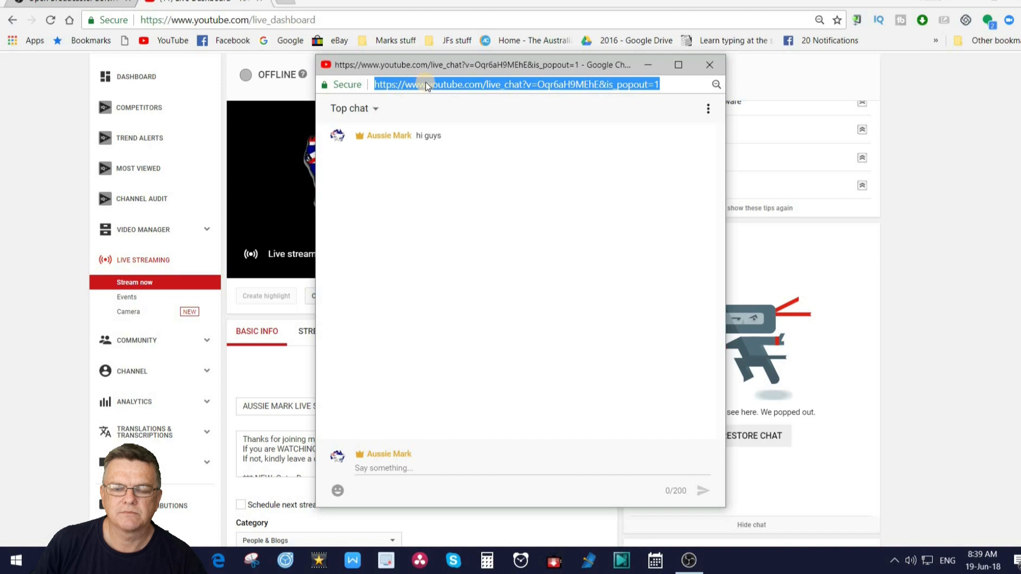
right_click(427, 85)
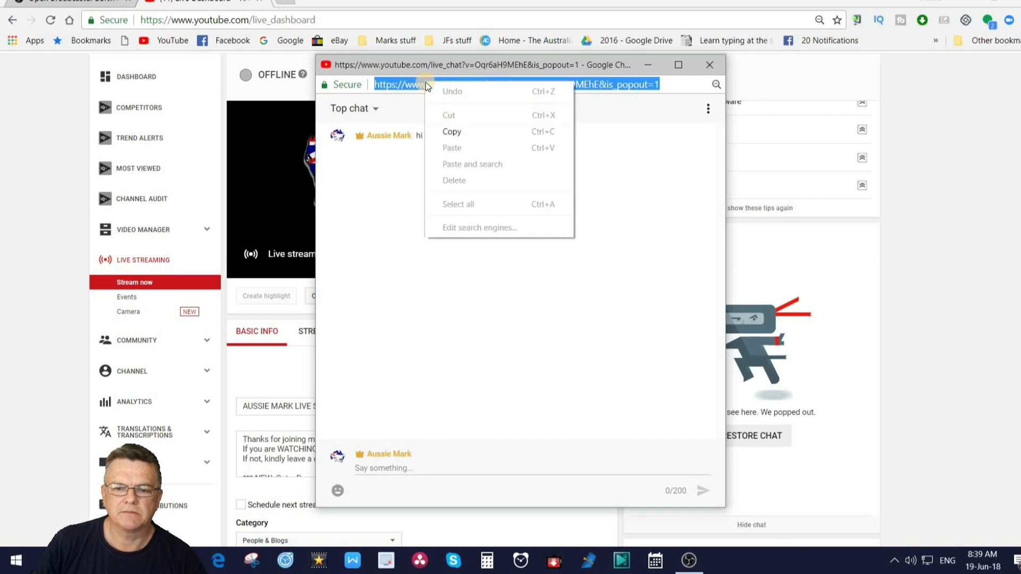
left_click(456, 132)
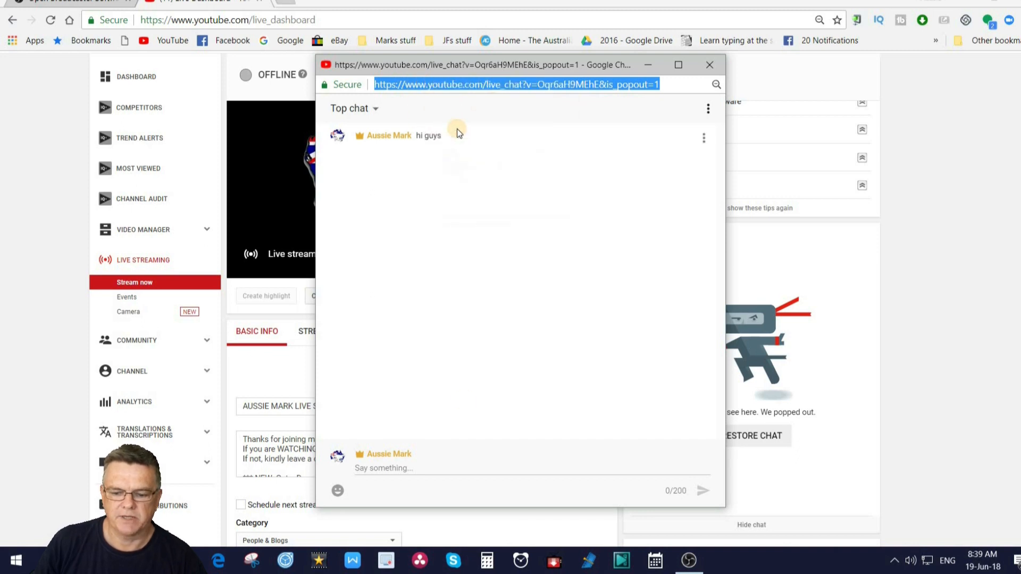
- Switch to OBS Studio and add a new, visible Browser source named "chat" to the Camera and chat scene
left_click(689, 561)
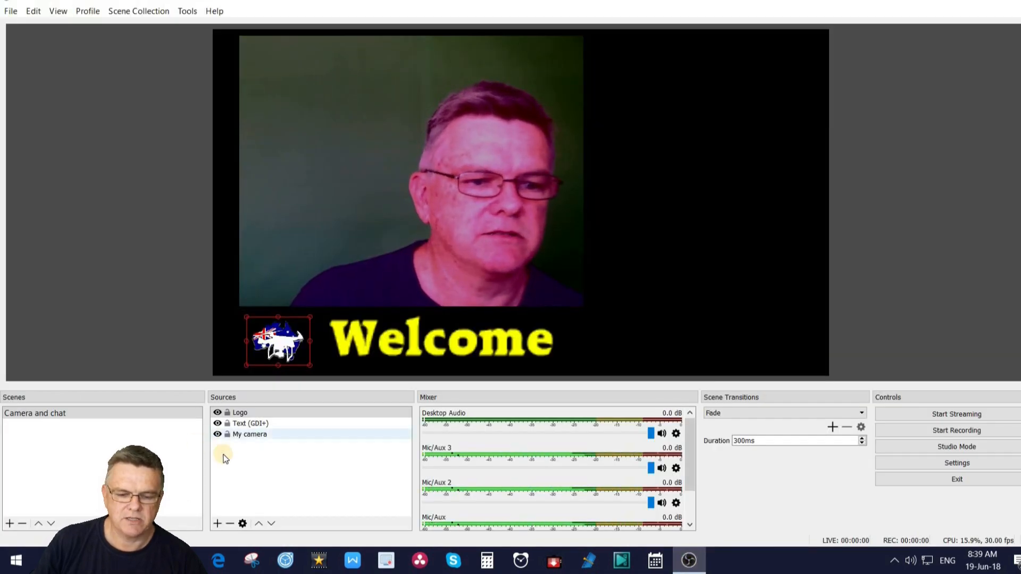
left_click(217, 524)
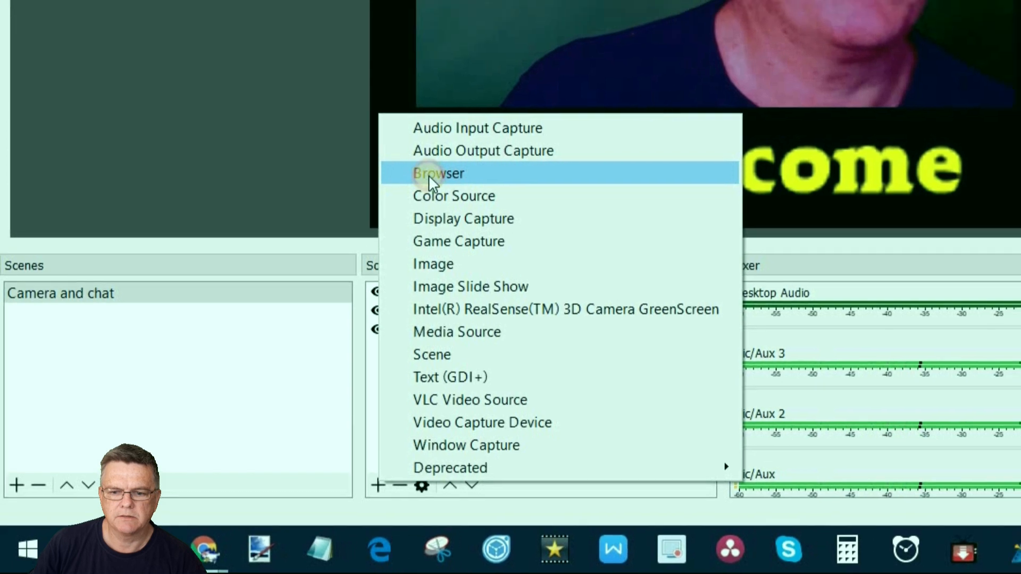
left_click(452, 152)
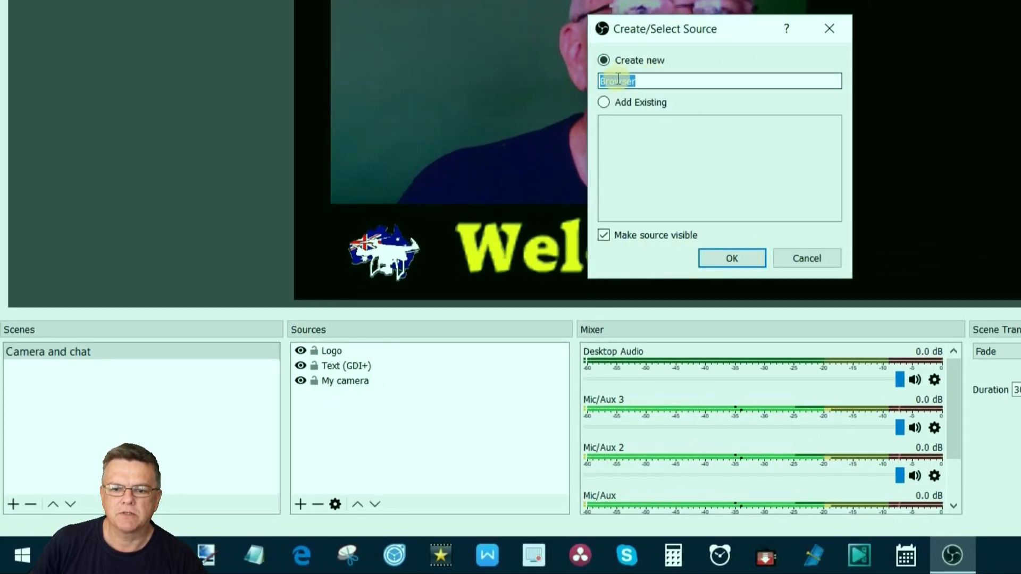
type("c")
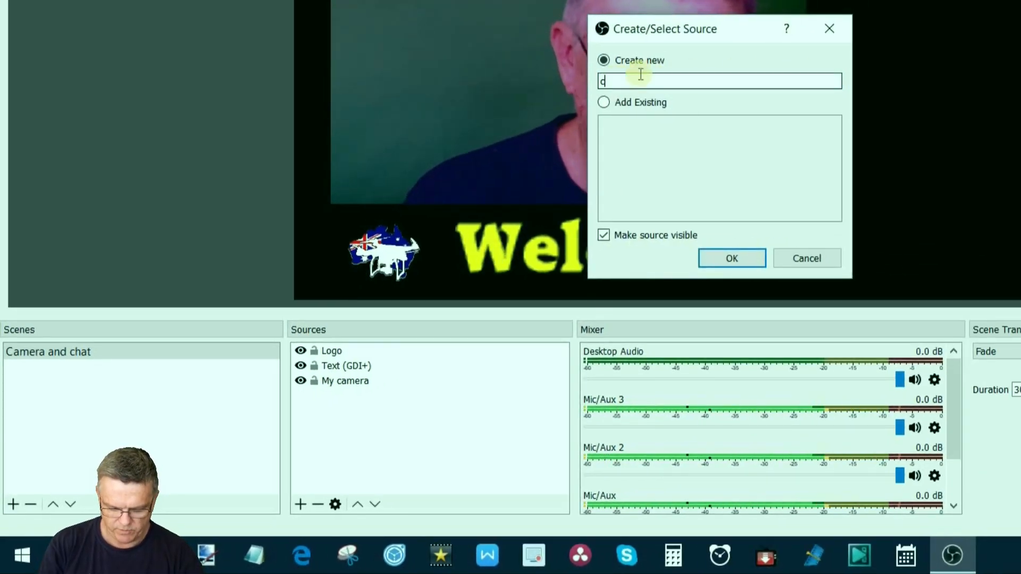
type("hat")
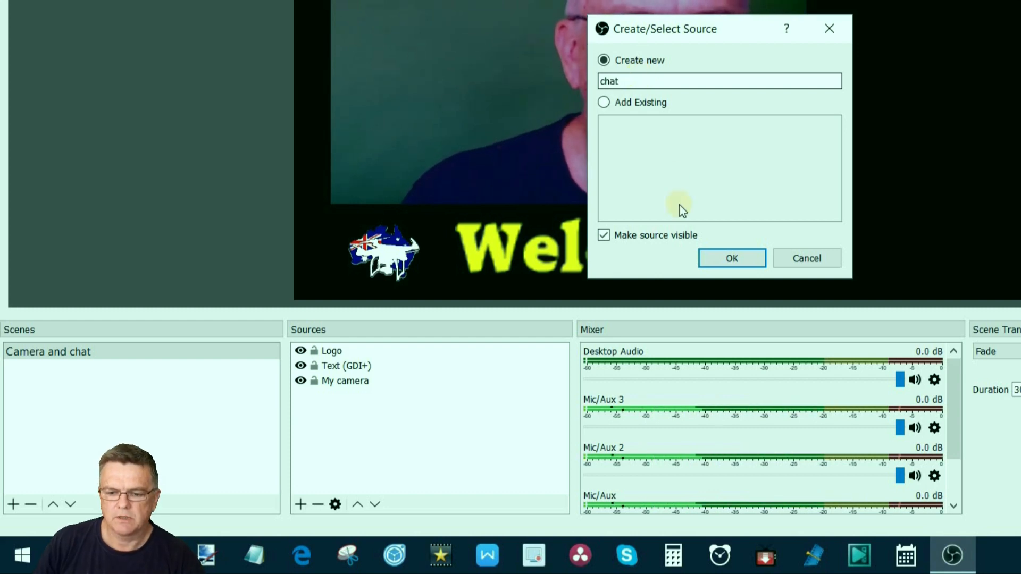
left_click(736, 254)
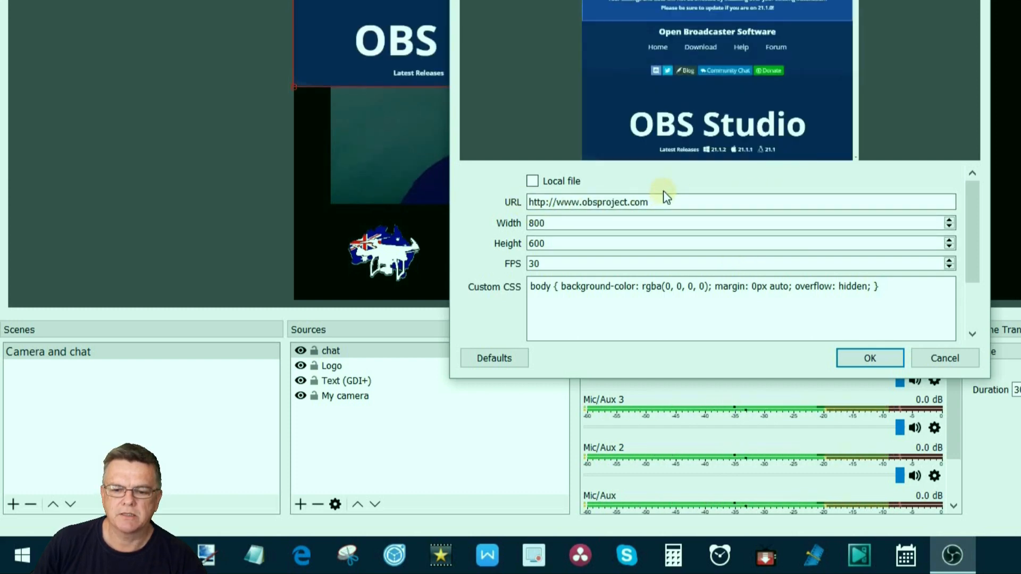
- Replace the chat source's default URL with the copied pop-out chat address and accept its properties
left_click_drag(667, 204, 543, 209)
key("BackSpace")
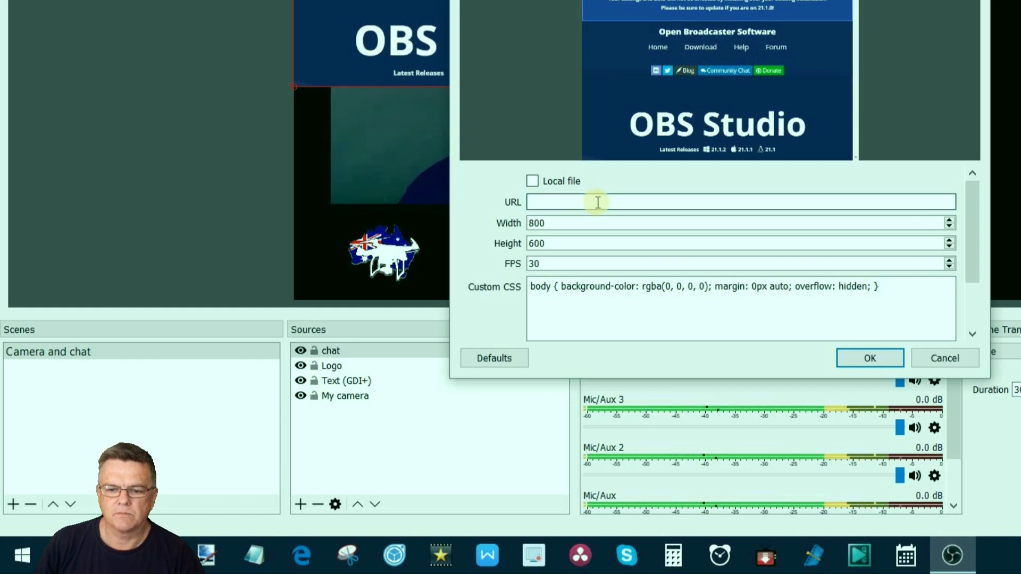
key("ctrl+v")
left_click(867, 359)
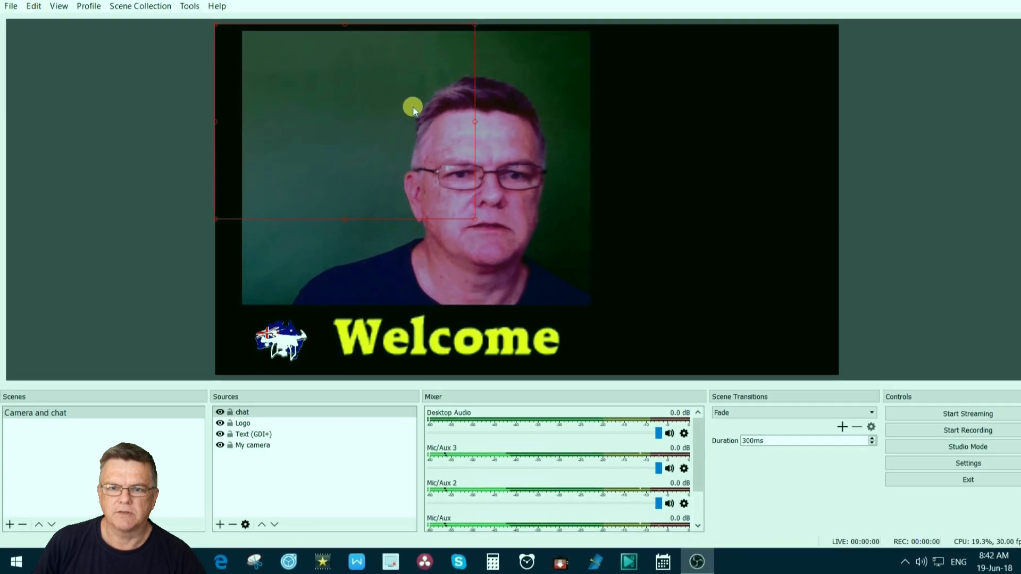
- Enlarge the chat source, crop its right side and move it to the canvas's top edge, to the right of the camera image
left_click_drag(347, 117, 623, 171)
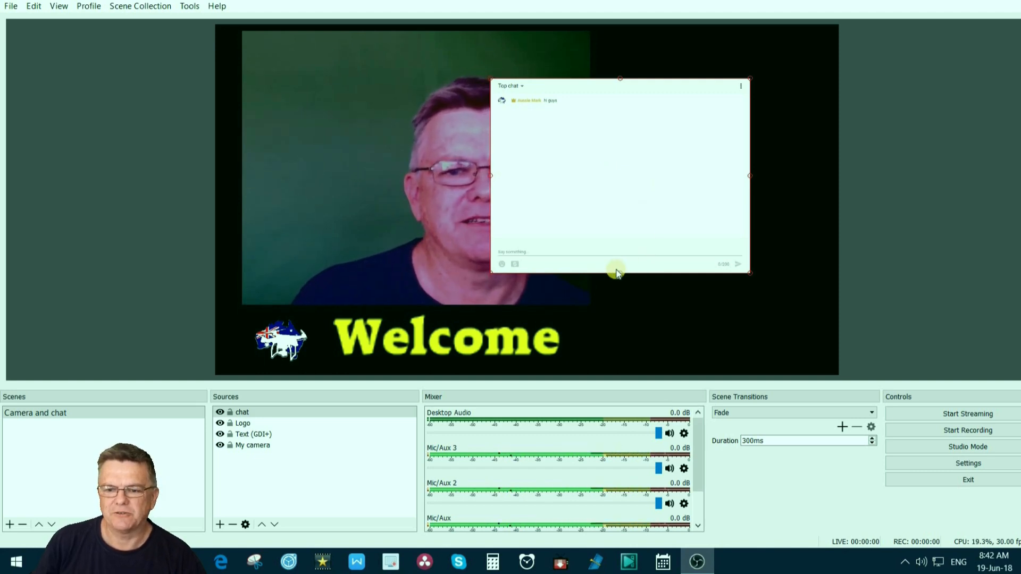
left_click_drag(620, 273, 611, 337)
left_click_drag(617, 189, 644, 201)
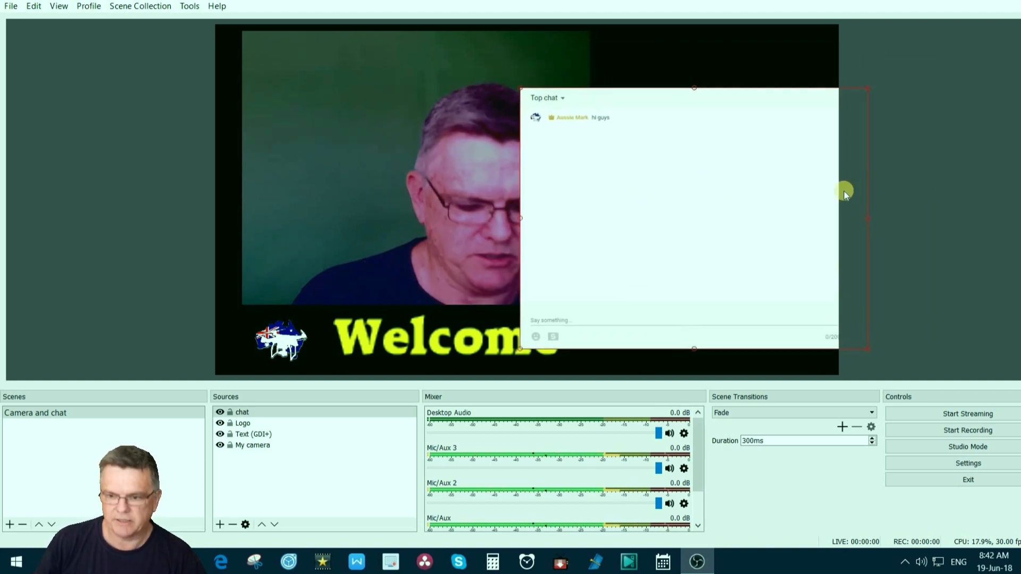
left_click_drag(869, 218, 705, 222)
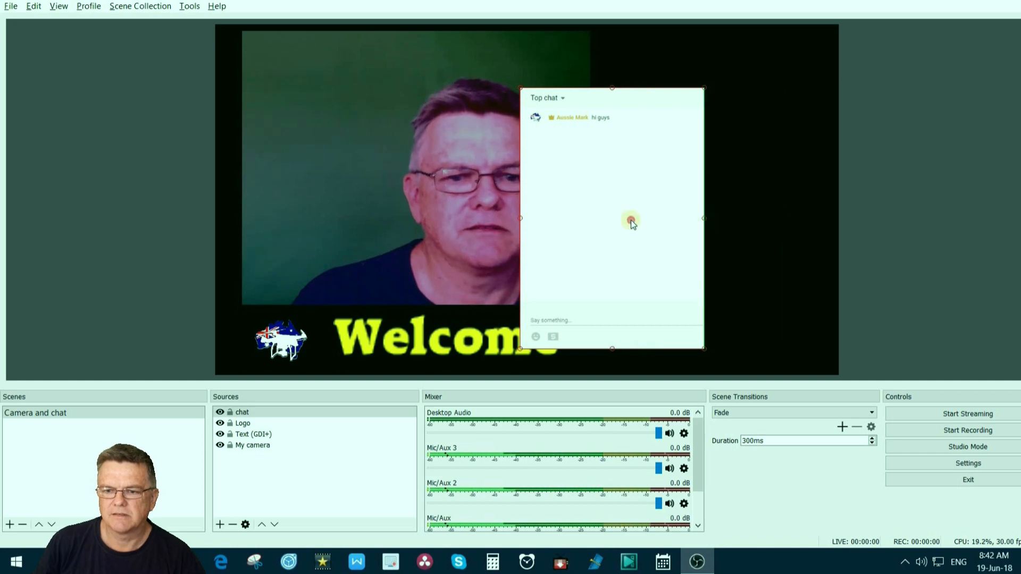
left_click_drag(628, 216, 745, 155)
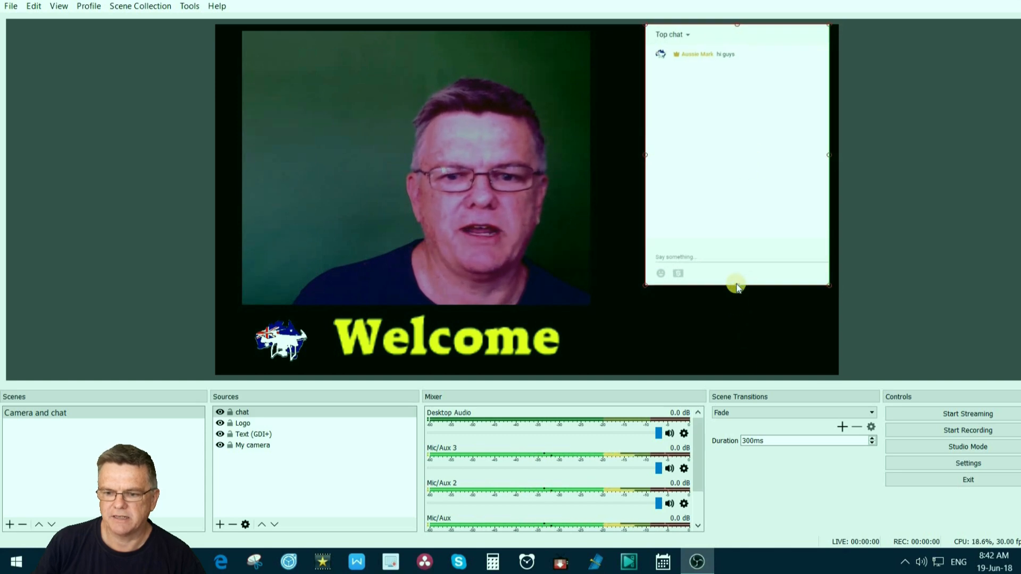
- Enlarge the chat source to the full canvas height and crop the part overhanging the canvas's right edge
key("alt")
left_click_drag(737, 287, 737, 375)
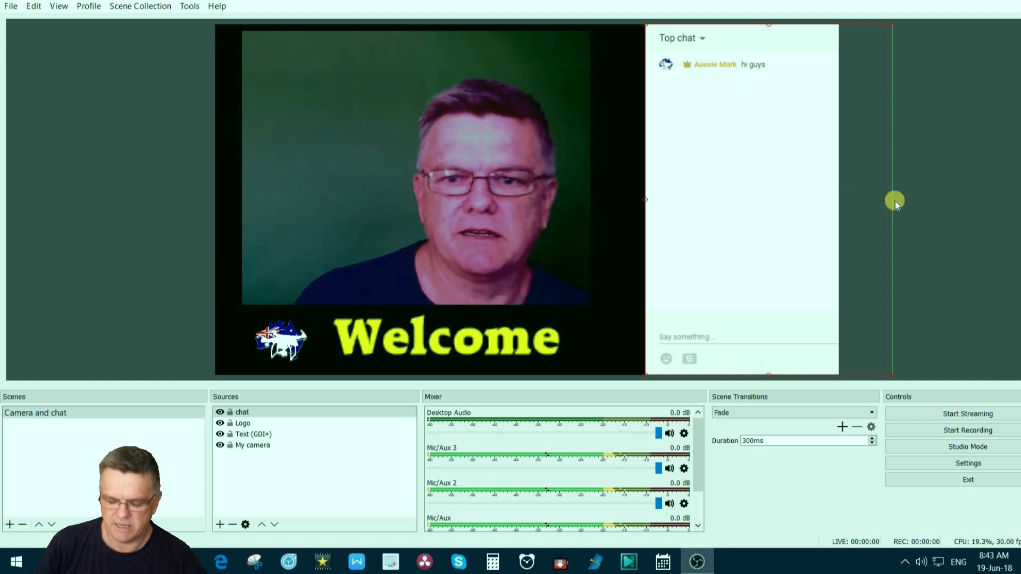
left_click_drag(892, 201, 842, 193)
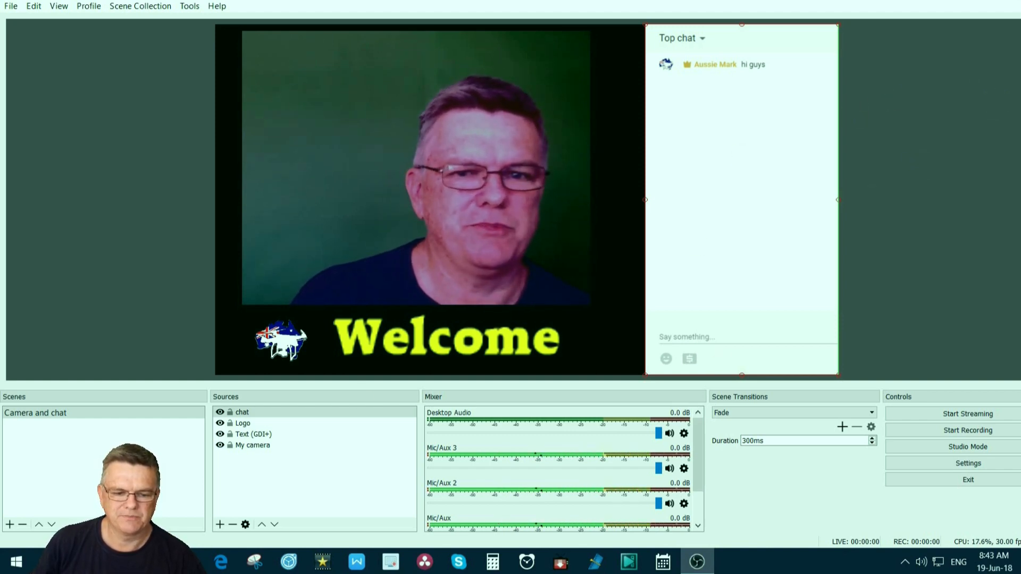
- Switch to the YouTube Live Streaming dashboard in the browser and examine the stream's basic info and encoder setup
mouse_move(186, 562)
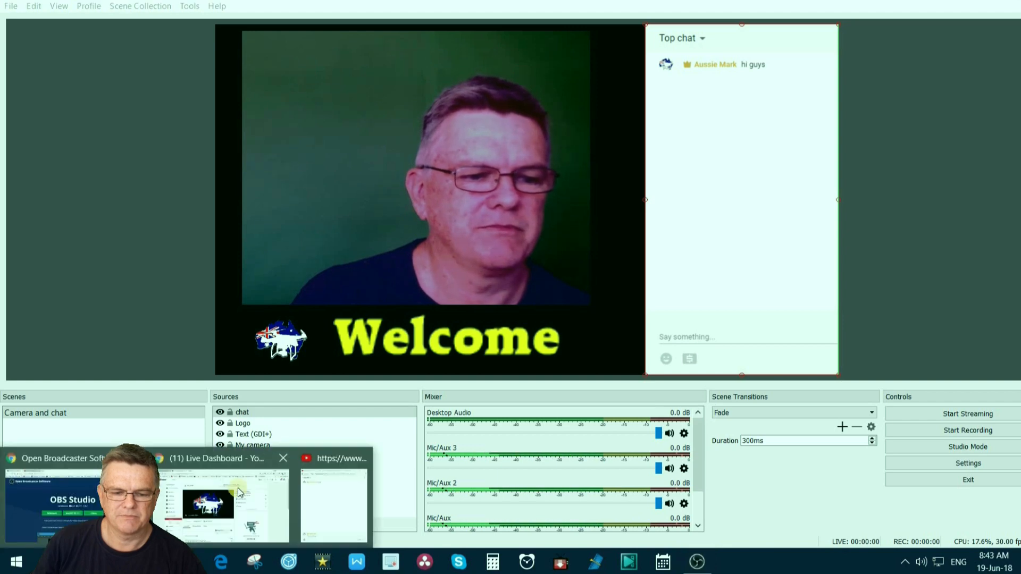
left_click(226, 499)
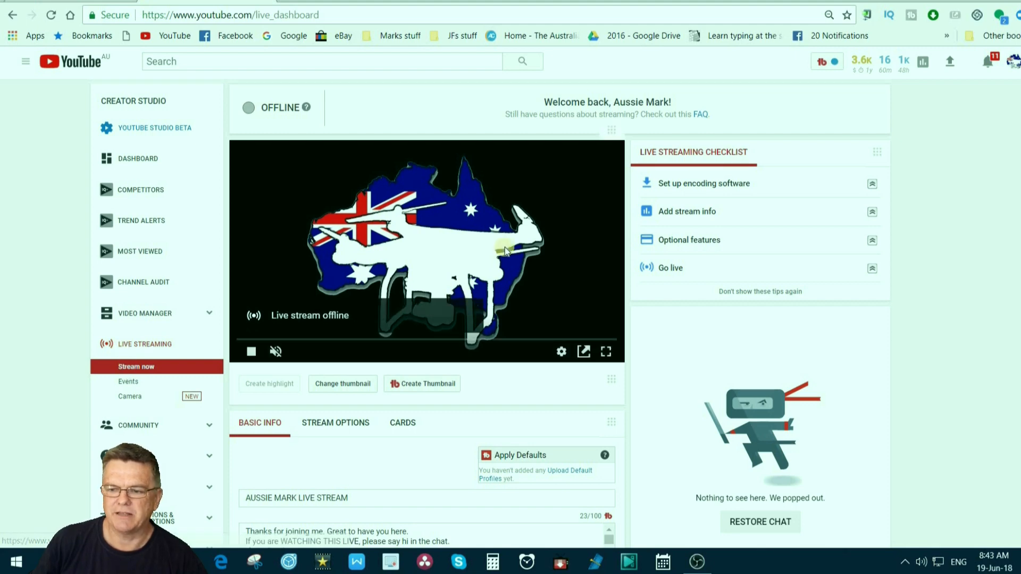
scroll(978, 192, "down", 4)
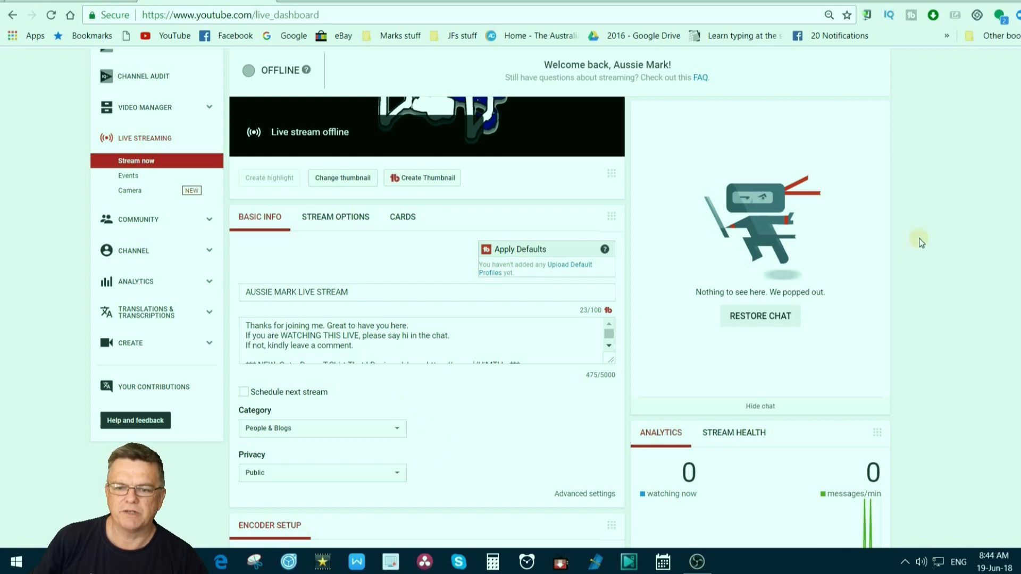
scroll(921, 237, "down", 3)
scroll(922, 239, "down", 2)
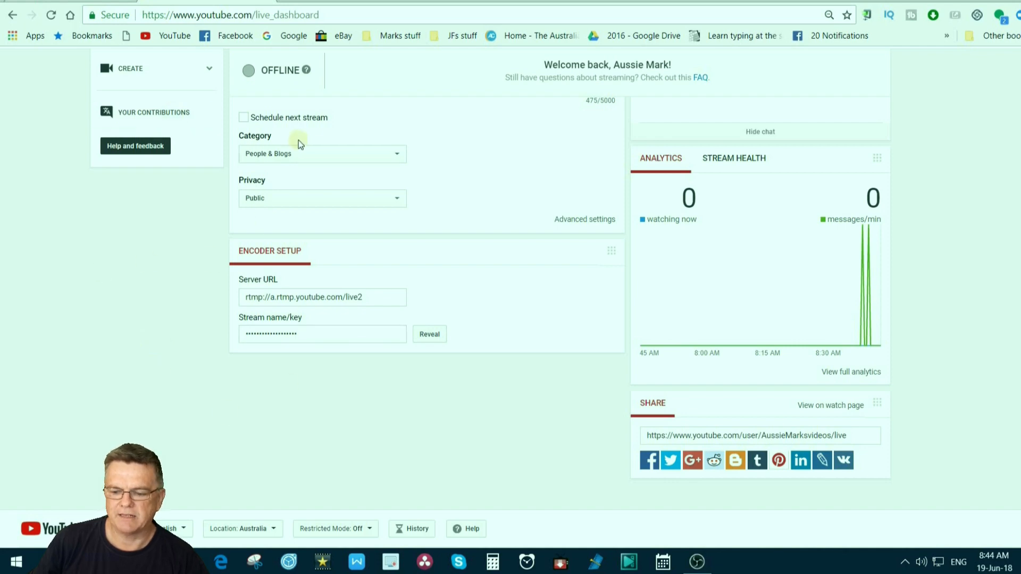
- Switch to OBS Studio and configure streaming for the YouTube / YouTube Gaming service with the Backup YouTube ingest server
left_click(711, 564)
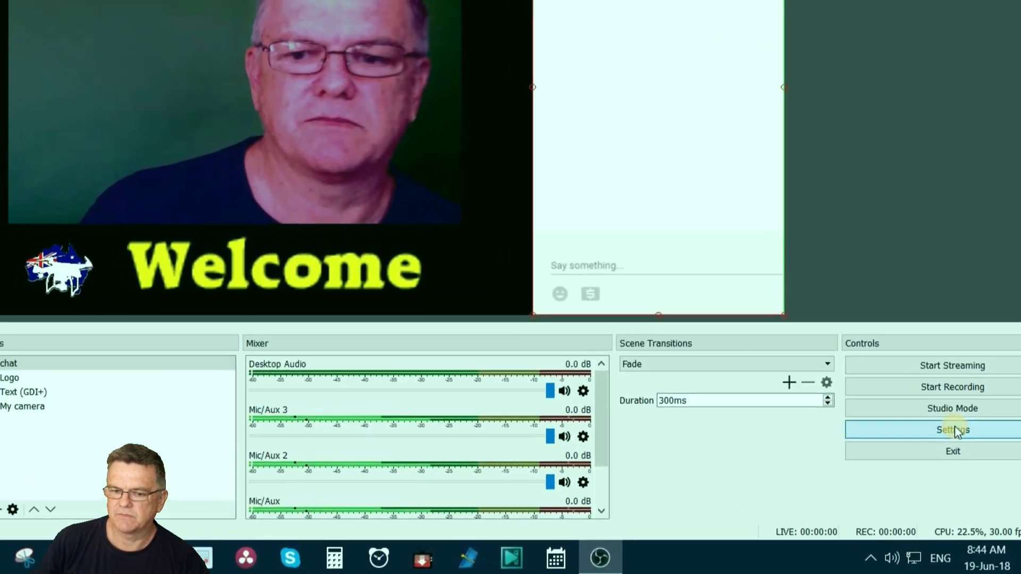
left_click(939, 393)
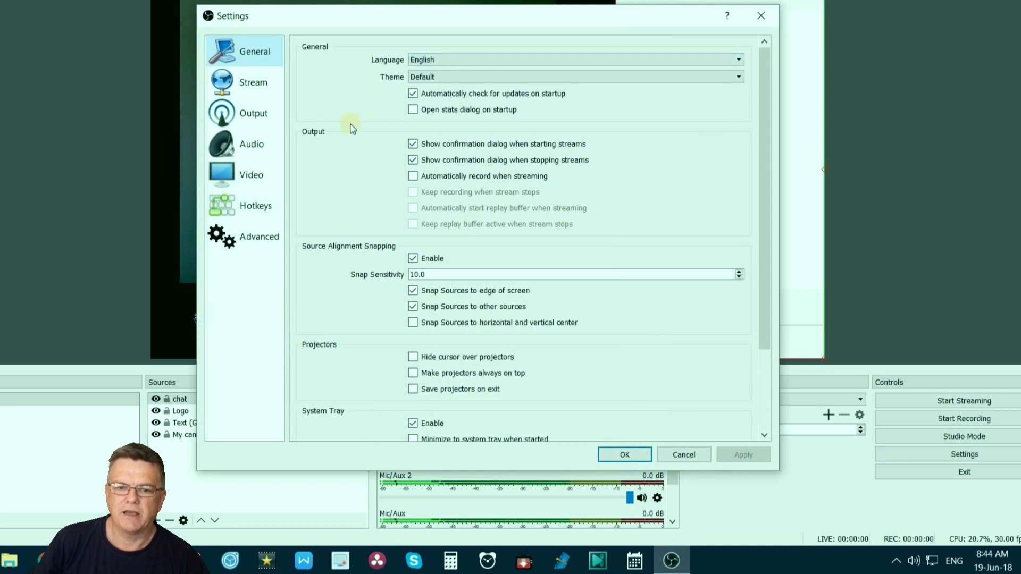
left_click(240, 85)
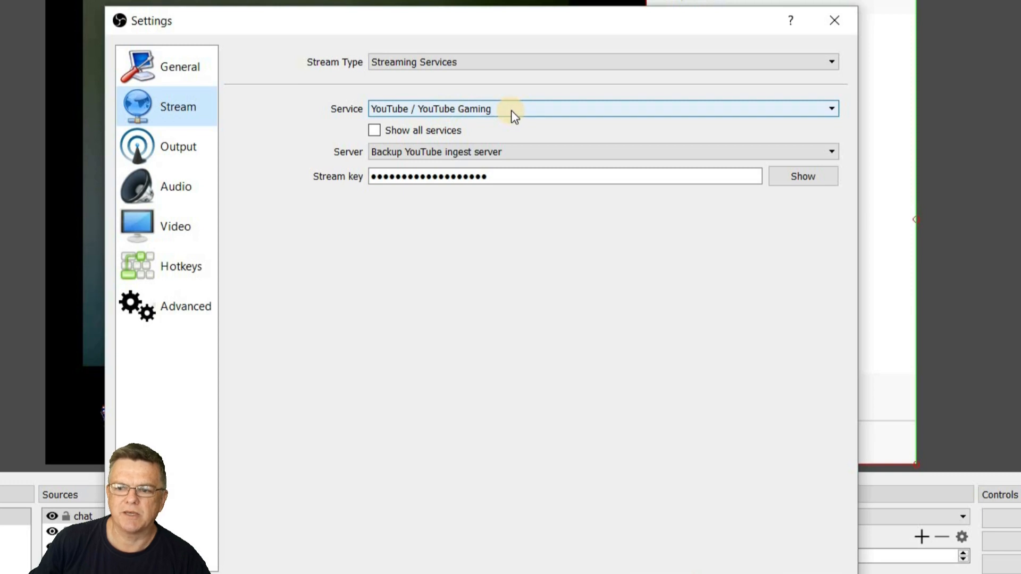
left_click(834, 109)
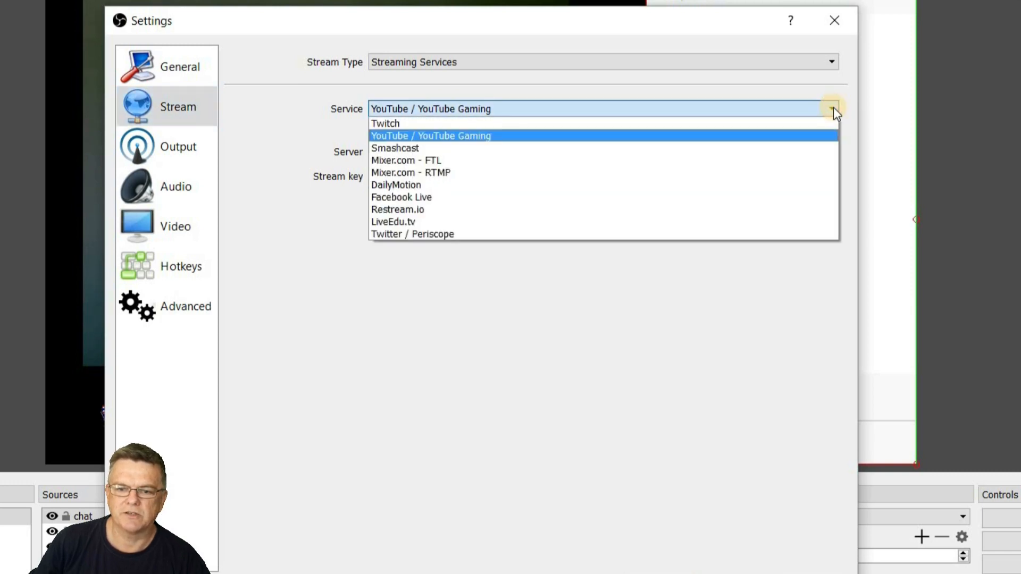
left_click(833, 107)
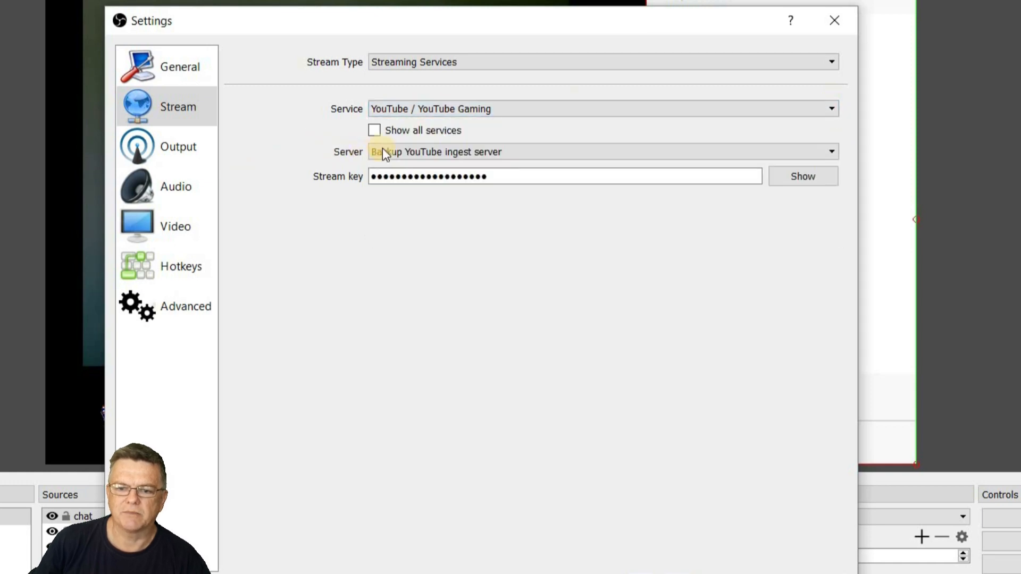
left_click(828, 153)
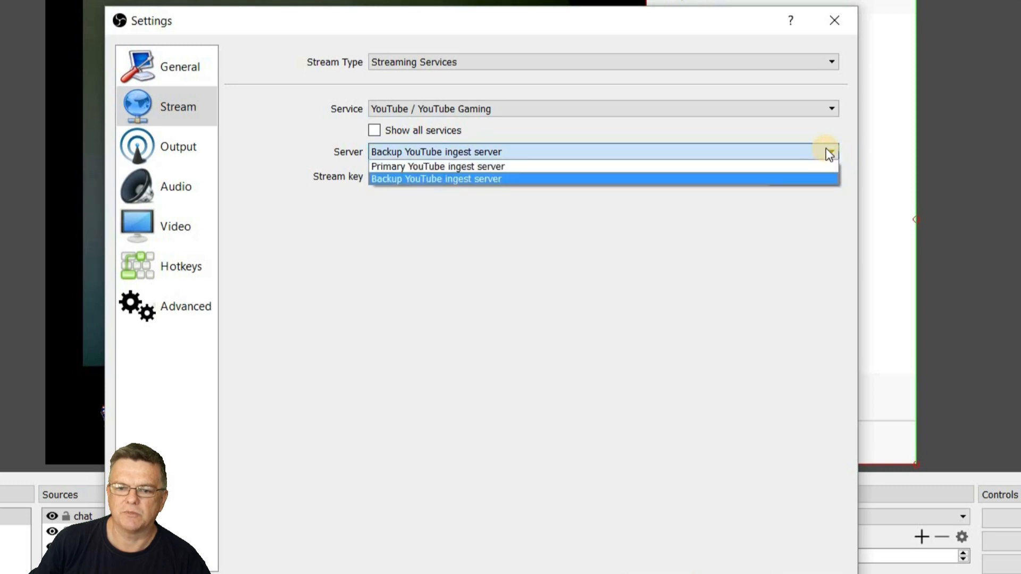
left_click(454, 178)
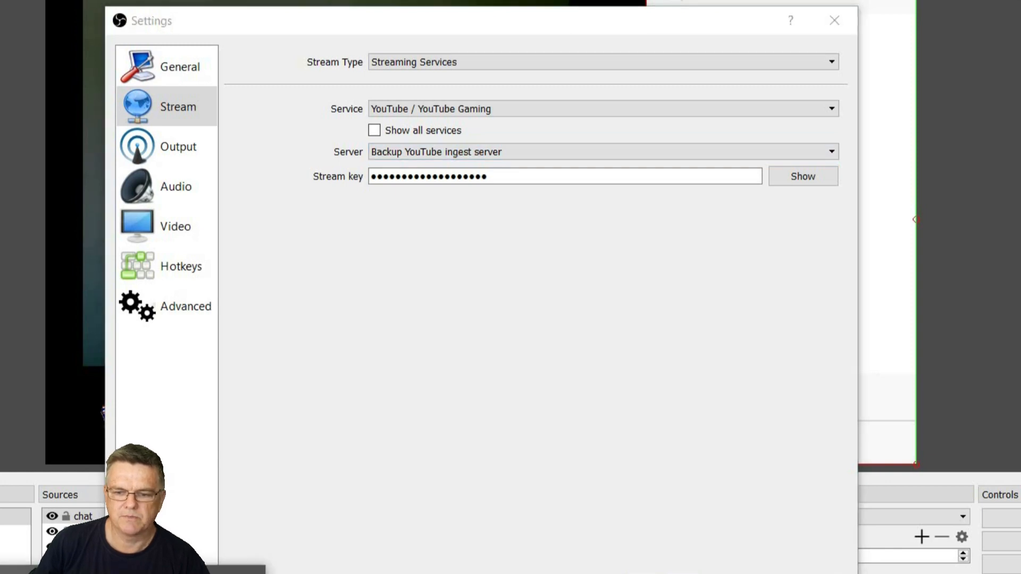
- Copy the stream key from YouTube's encoder setup, paste it into the OBS Studio Stream key field and save the settings
left_click(170, 571)
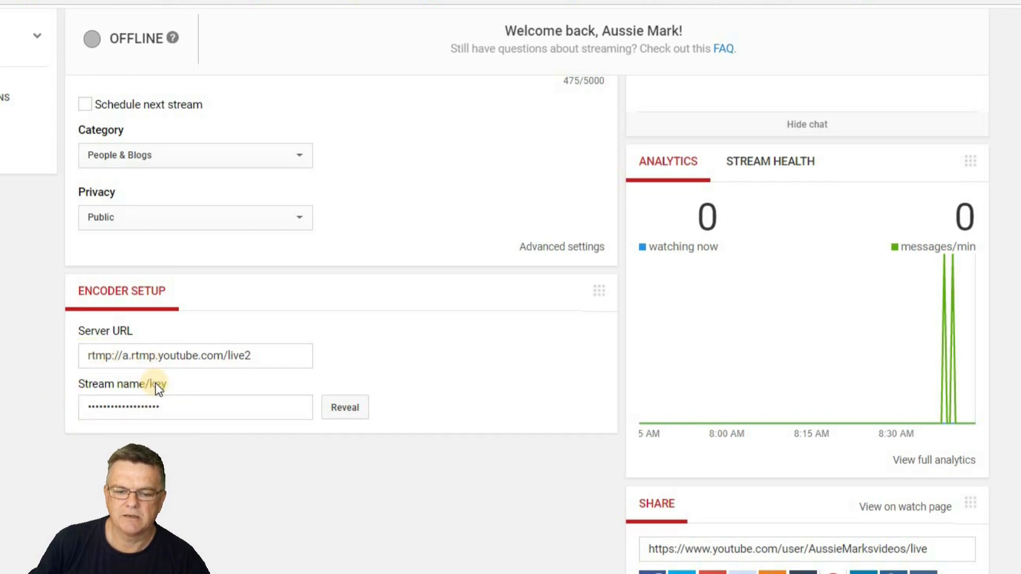
left_click(210, 417)
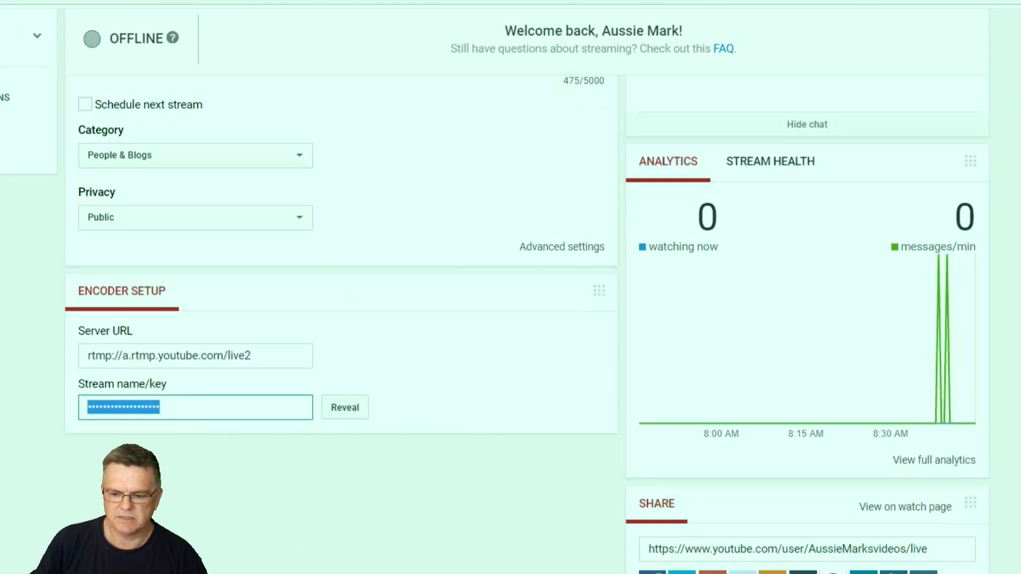
key("alt+Tab")
left_click_drag(760, 176, 217, 187)
key("ctrl+v")
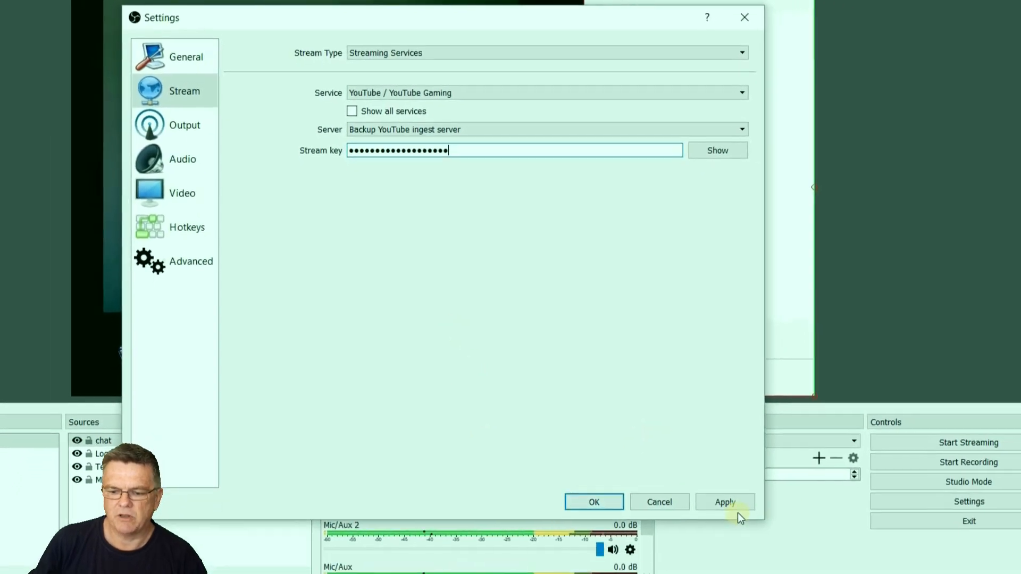
left_click(592, 502)
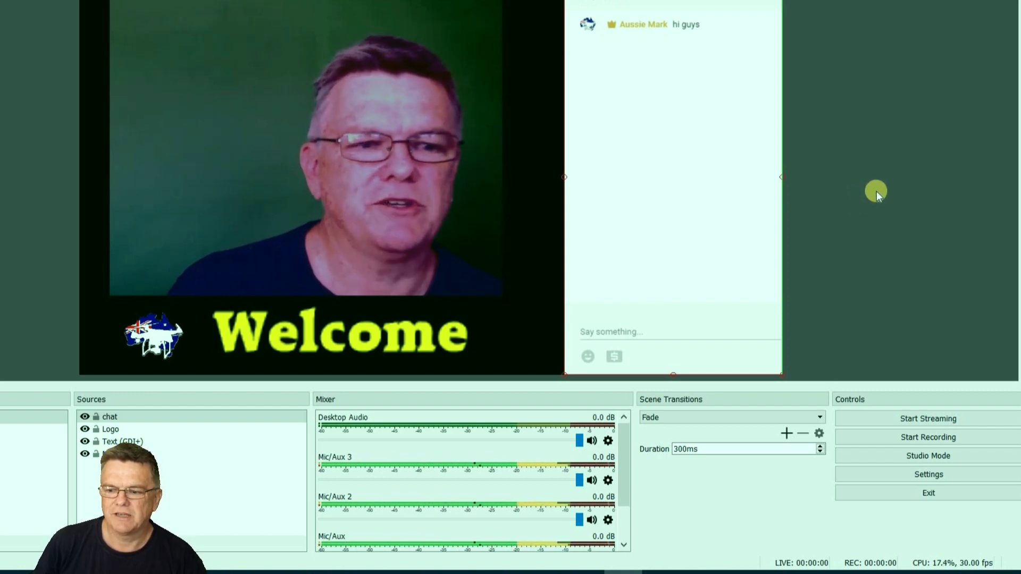
- Start streaming the Camera and chat scene to YouTube
left_click(926, 419)
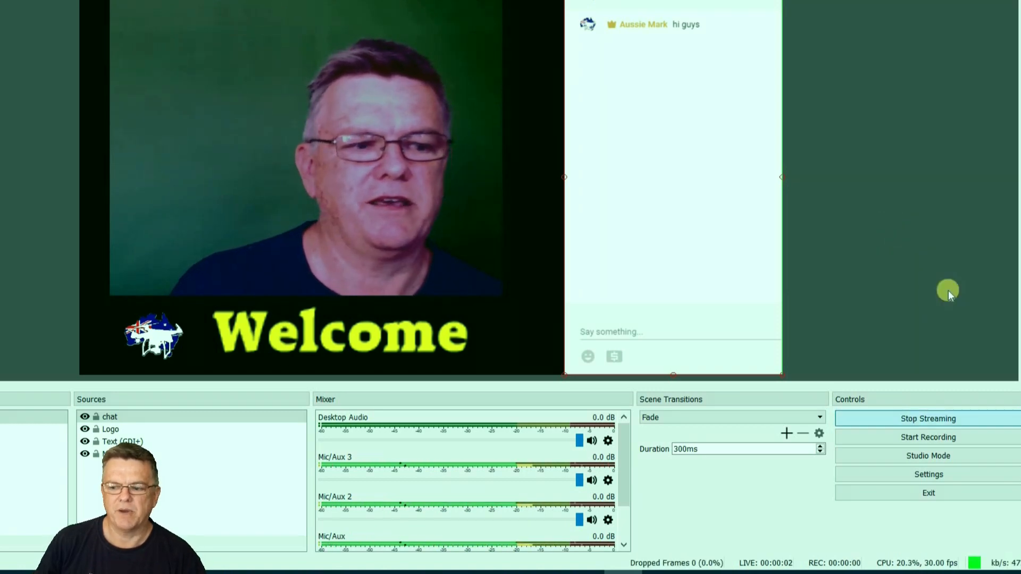